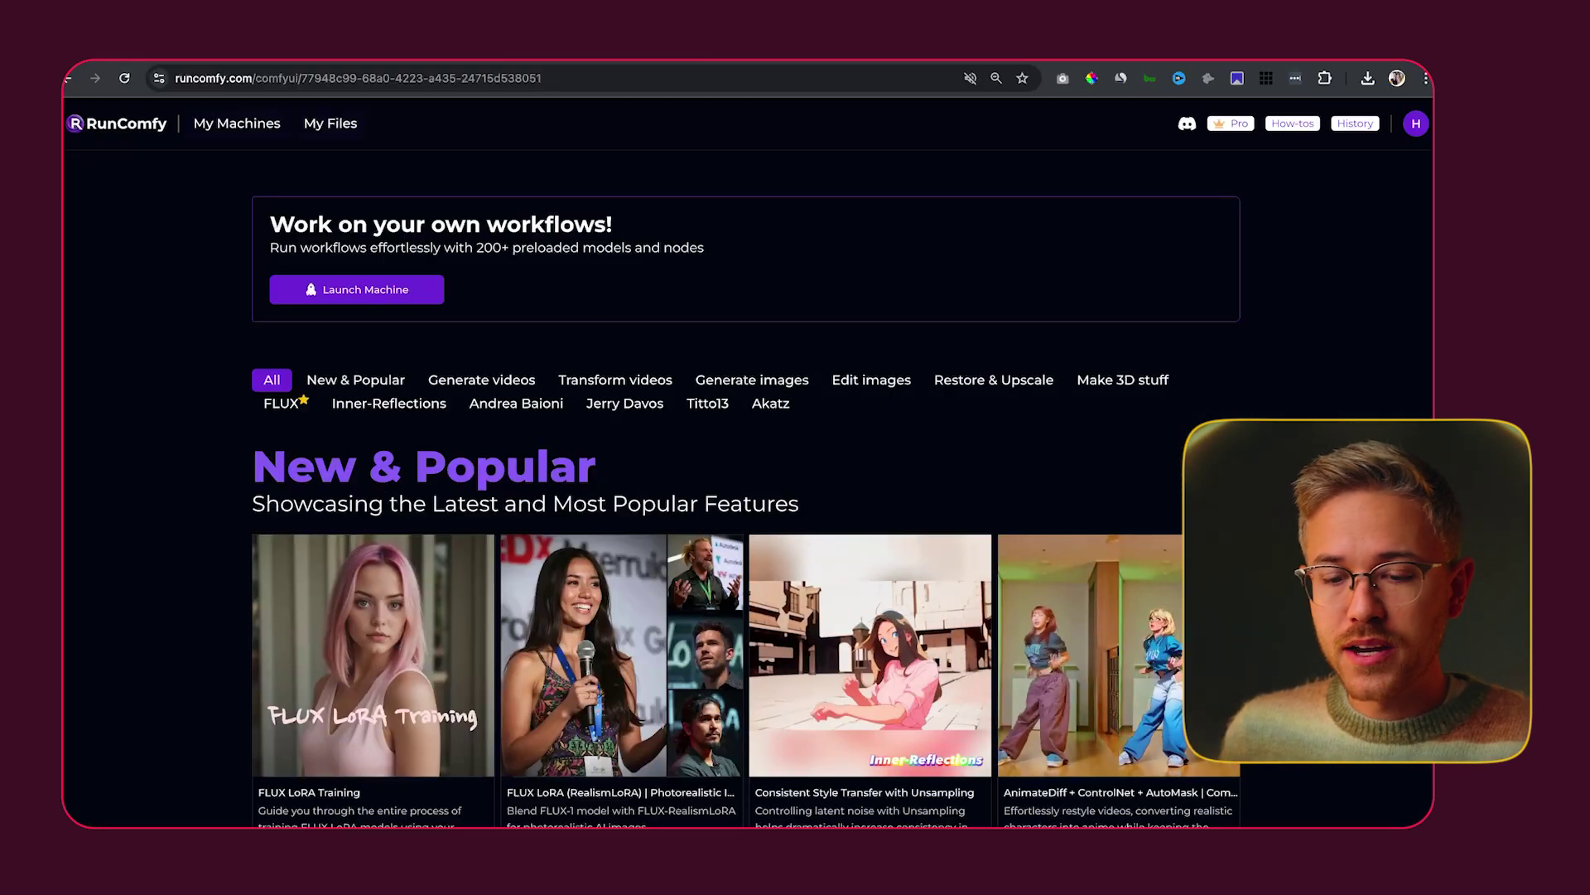
# Step: Launch the LivePortrait animate-portraits workflow on a Medium machine, accepting the default ComfyUI version
pyautogui.scroll(-6, 746, 480)
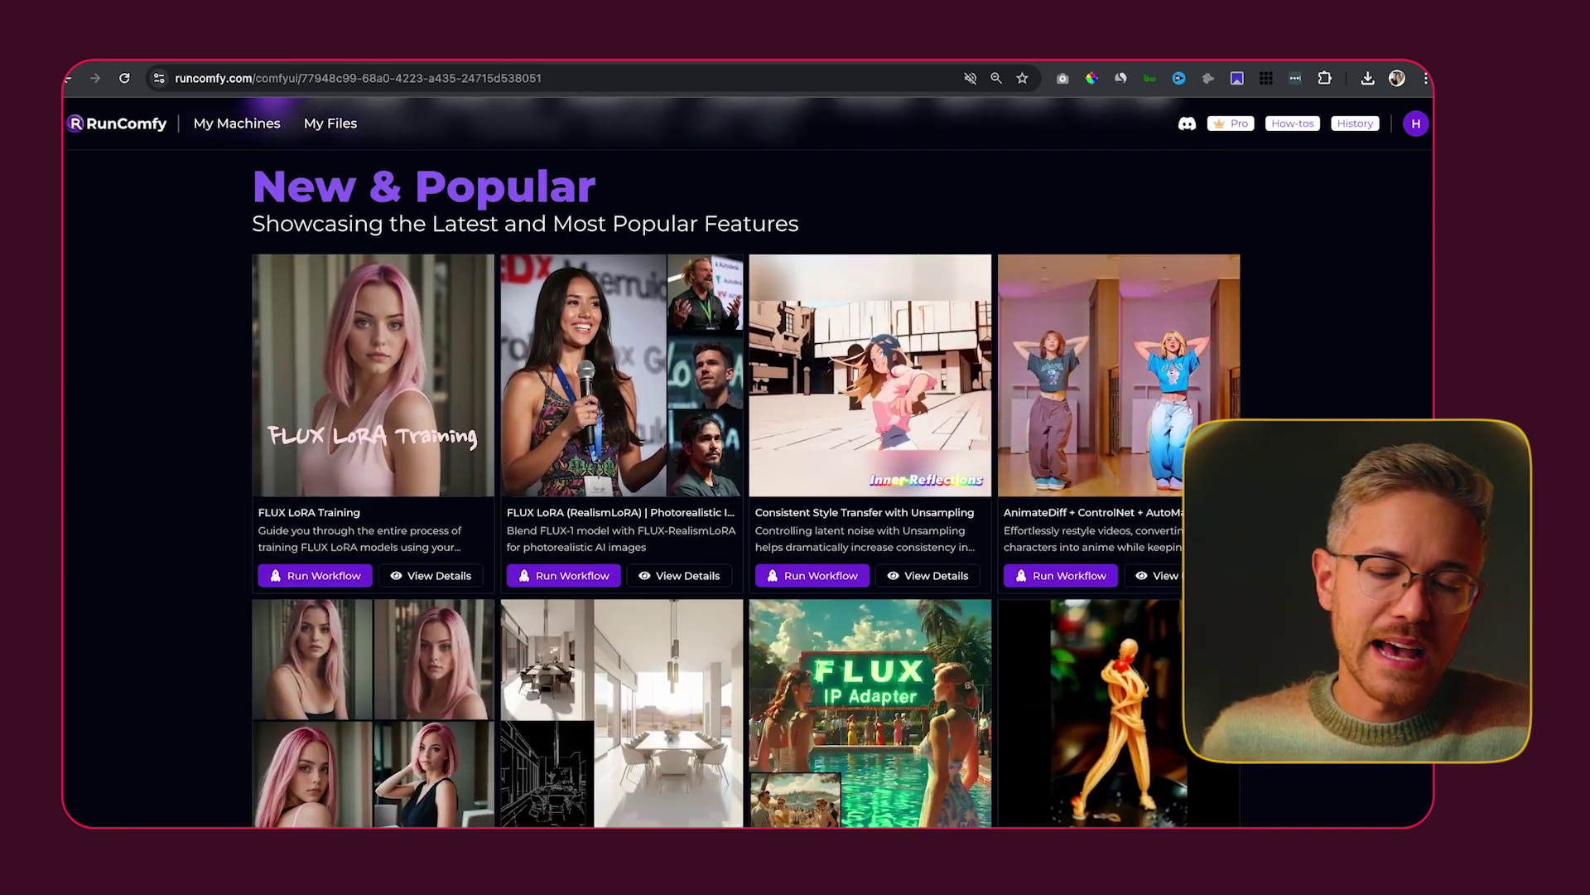
pyautogui.scroll(-8, 746, 480)
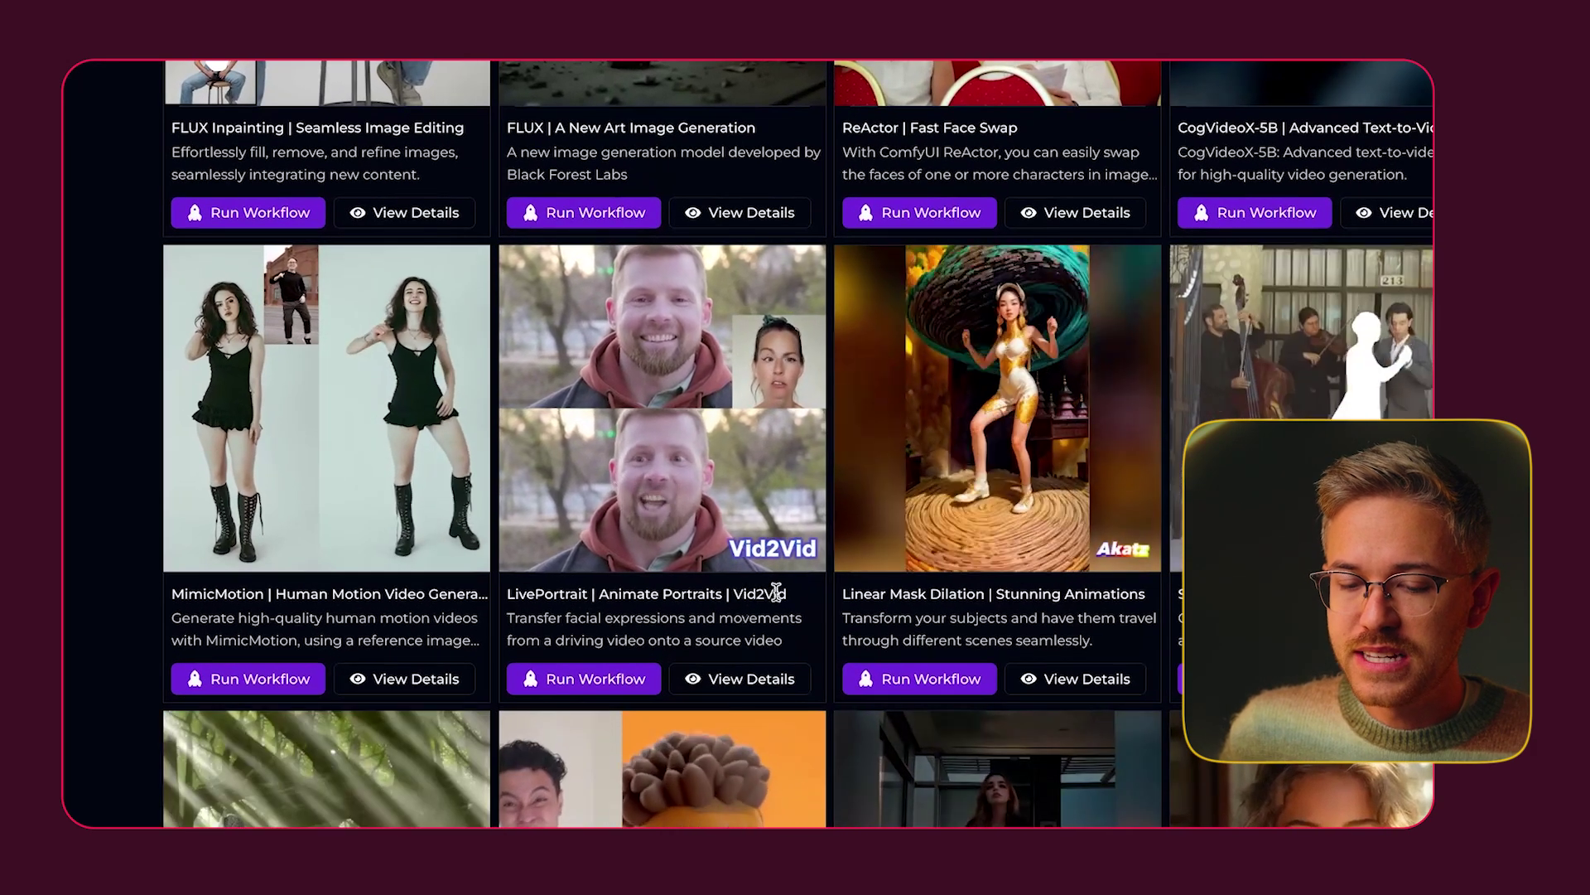
pyautogui.click(583, 686)
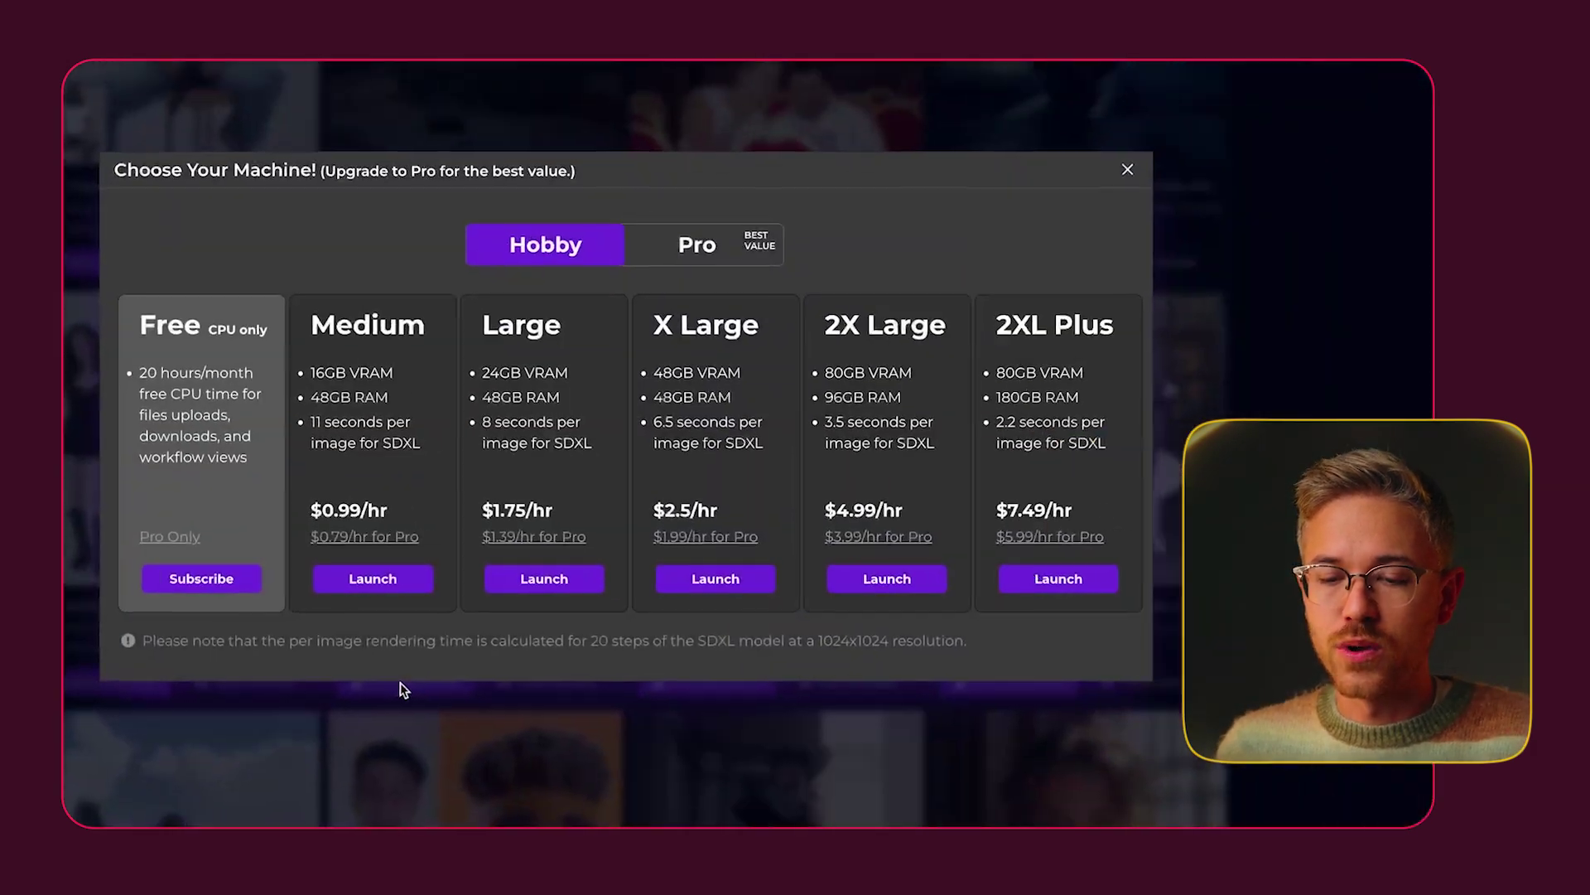
pyautogui.click(373, 580)
pyautogui.click(661, 697)
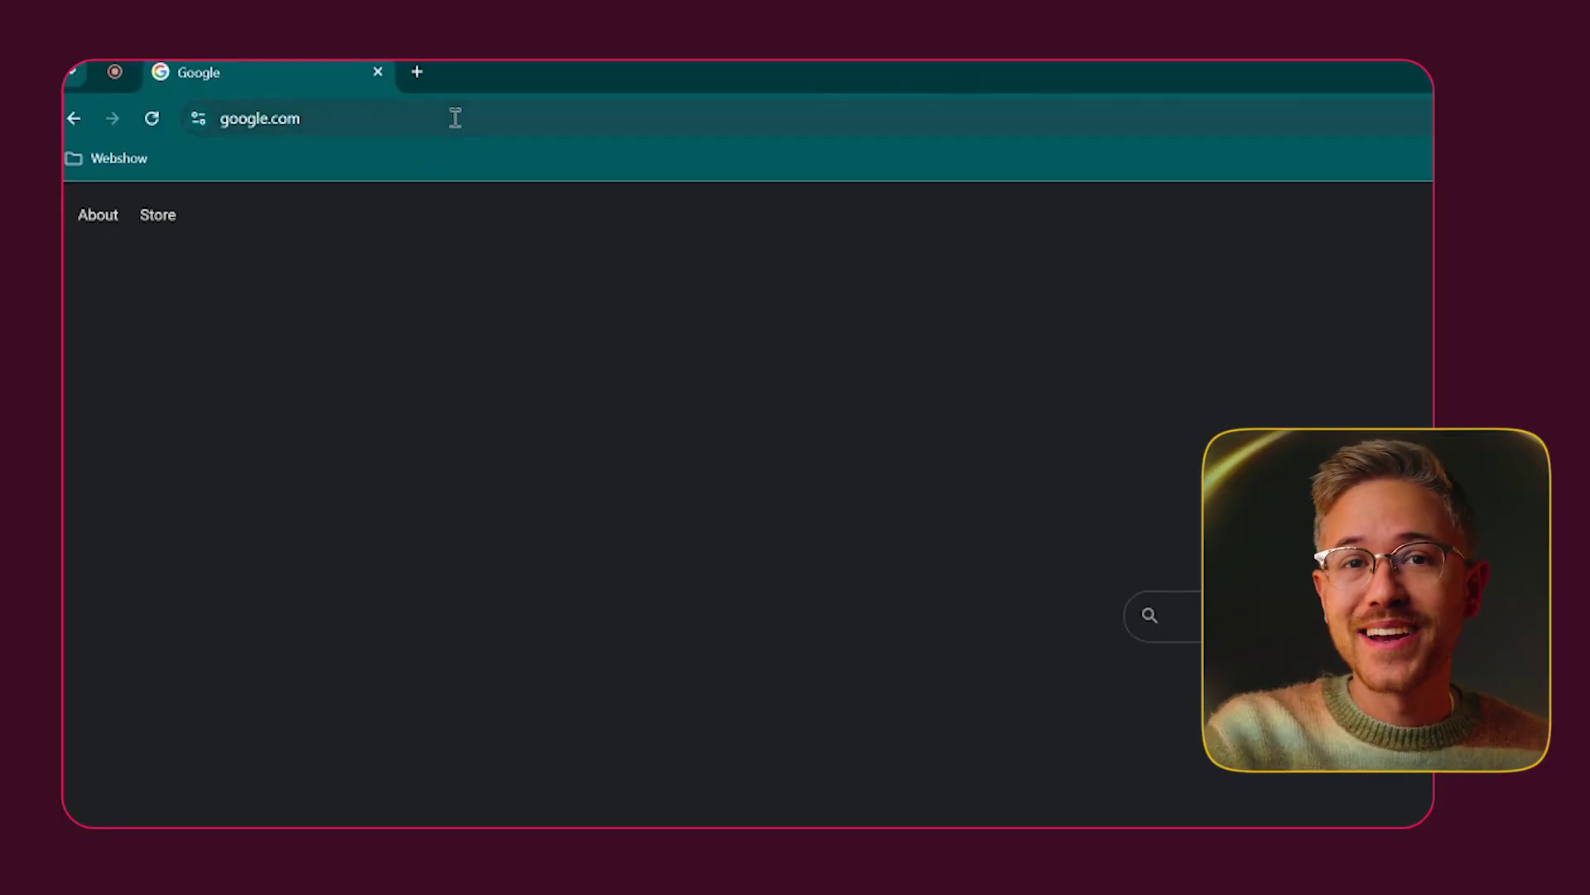
# Step: Go to the curiousrefuge website and open its START FOR FREE course page
pyautogui.click(455, 118)
pyautogui.write('curiousrefuge.com/ai-film-gallery')
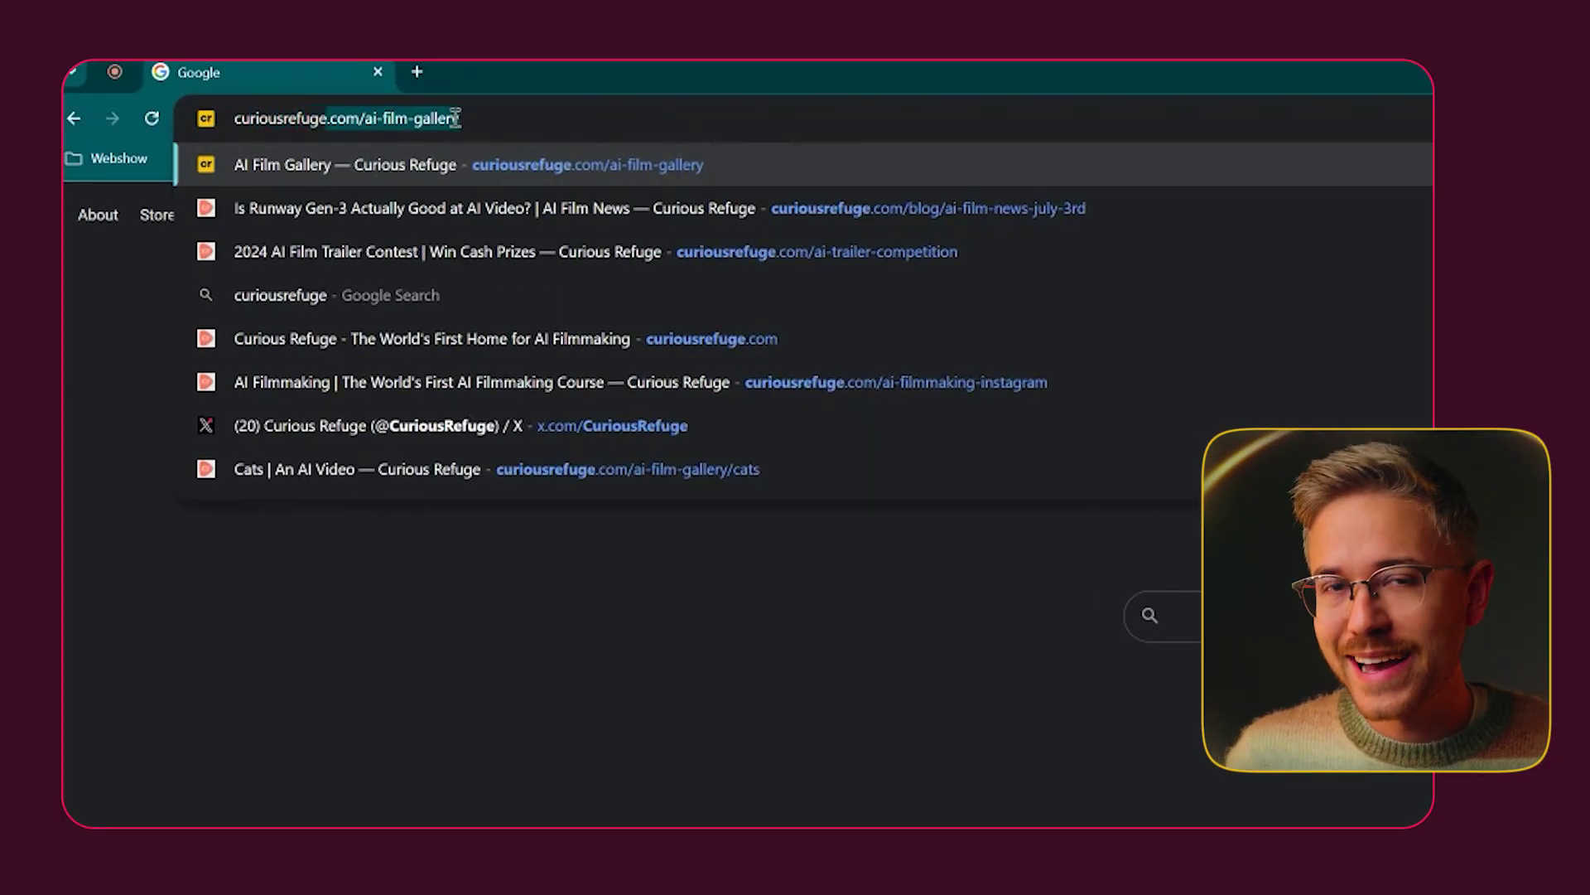
pyautogui.press('Return')
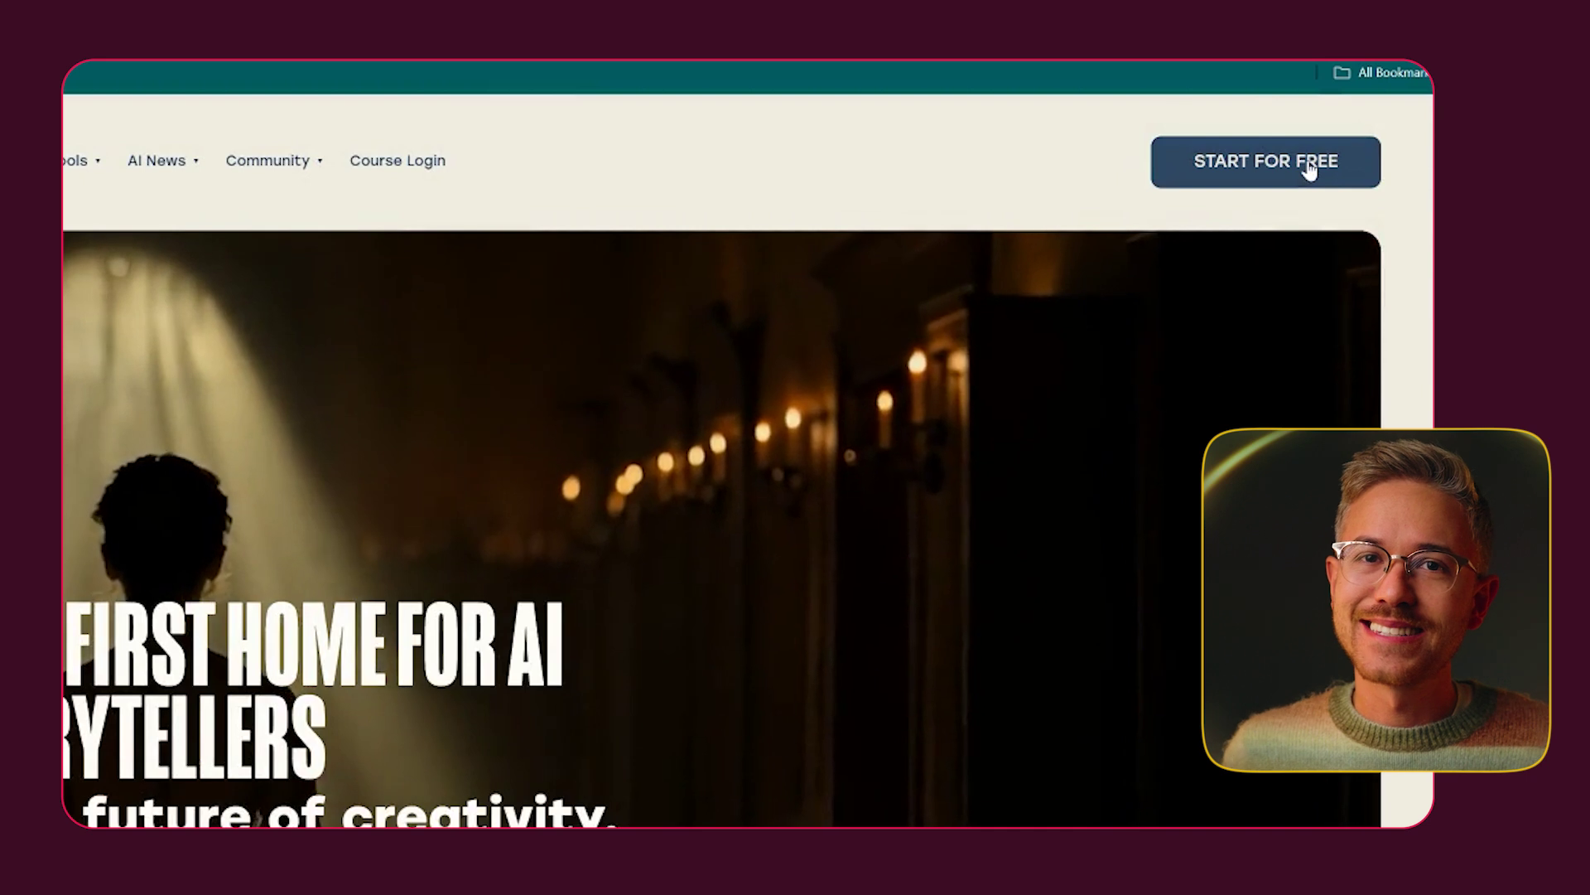
pyautogui.click(1309, 165)
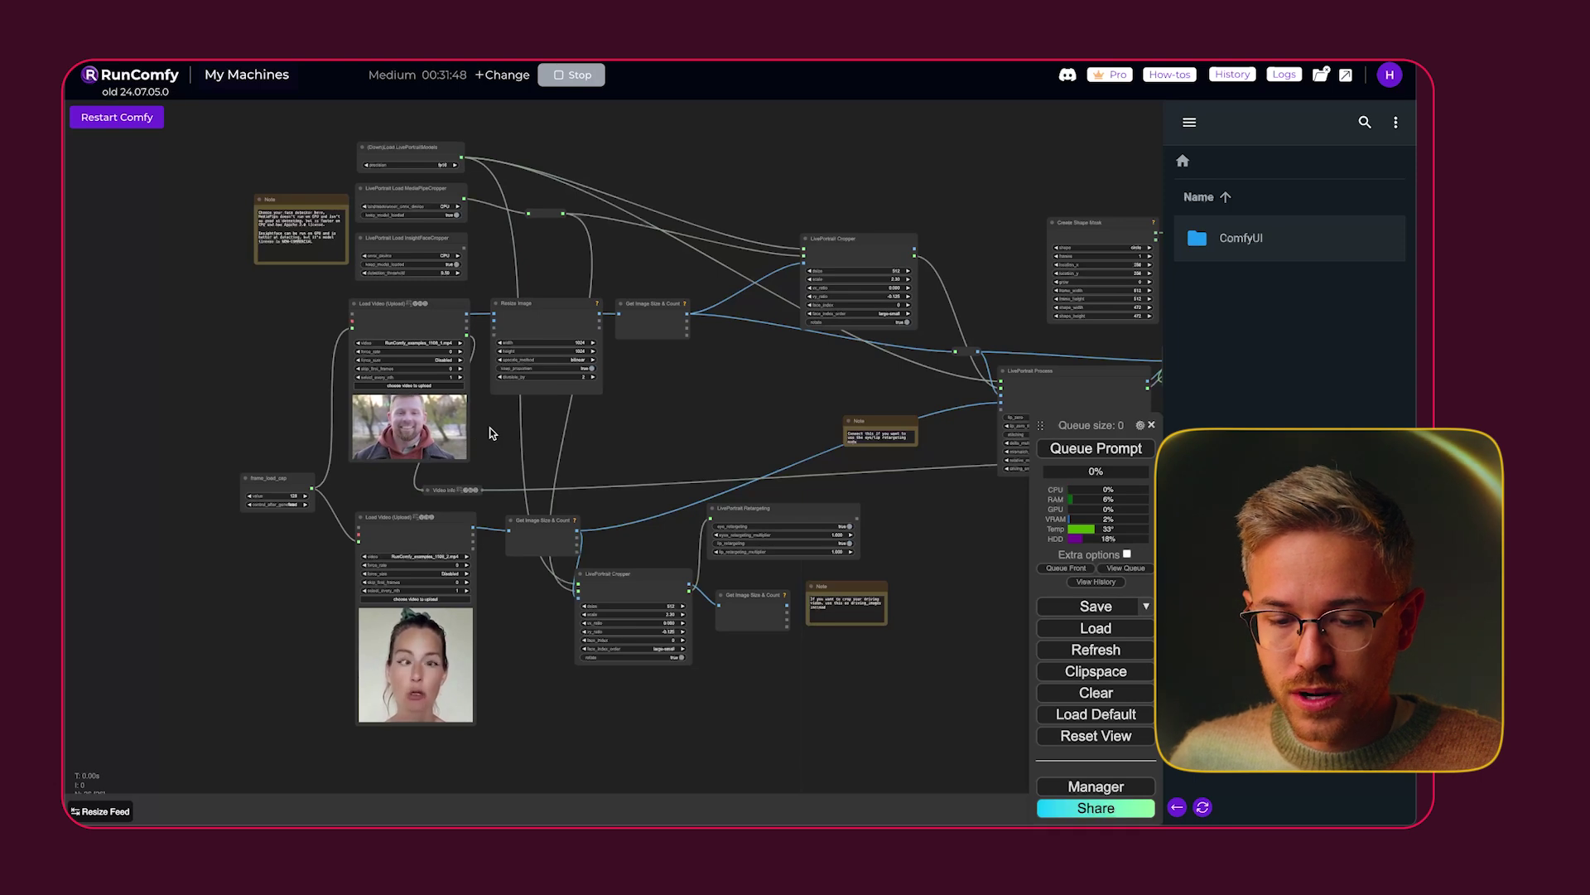
# Step: Upload the Gen-3 young-woman clip to the first Load Video node, then bring the driving-video loader into view
pyautogui.scroll(15, 490, 431)
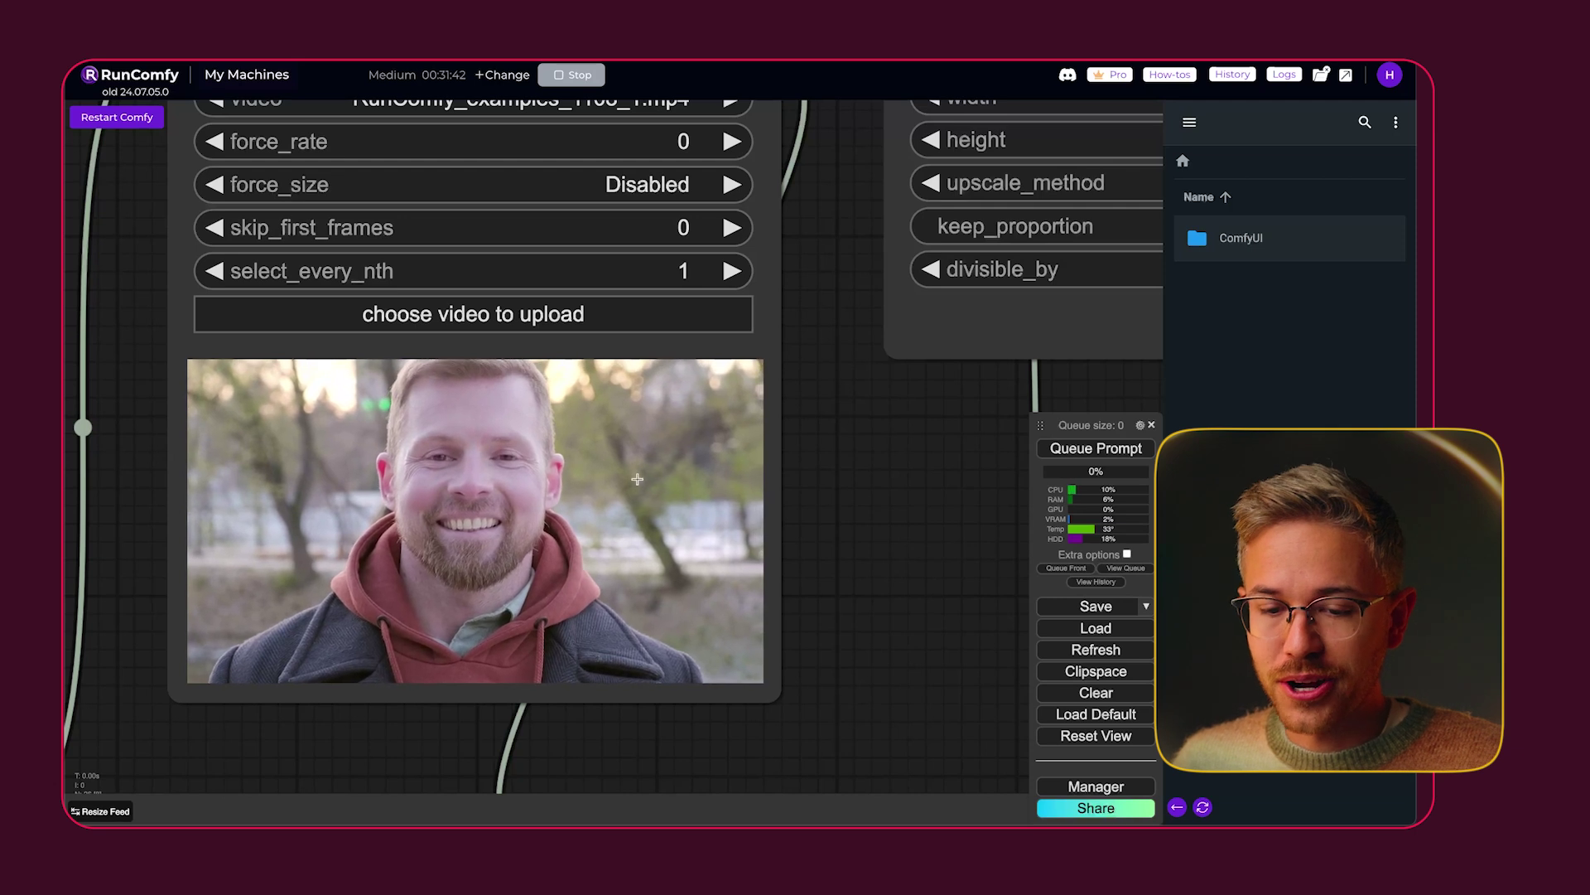
pyautogui.click(504, 319)
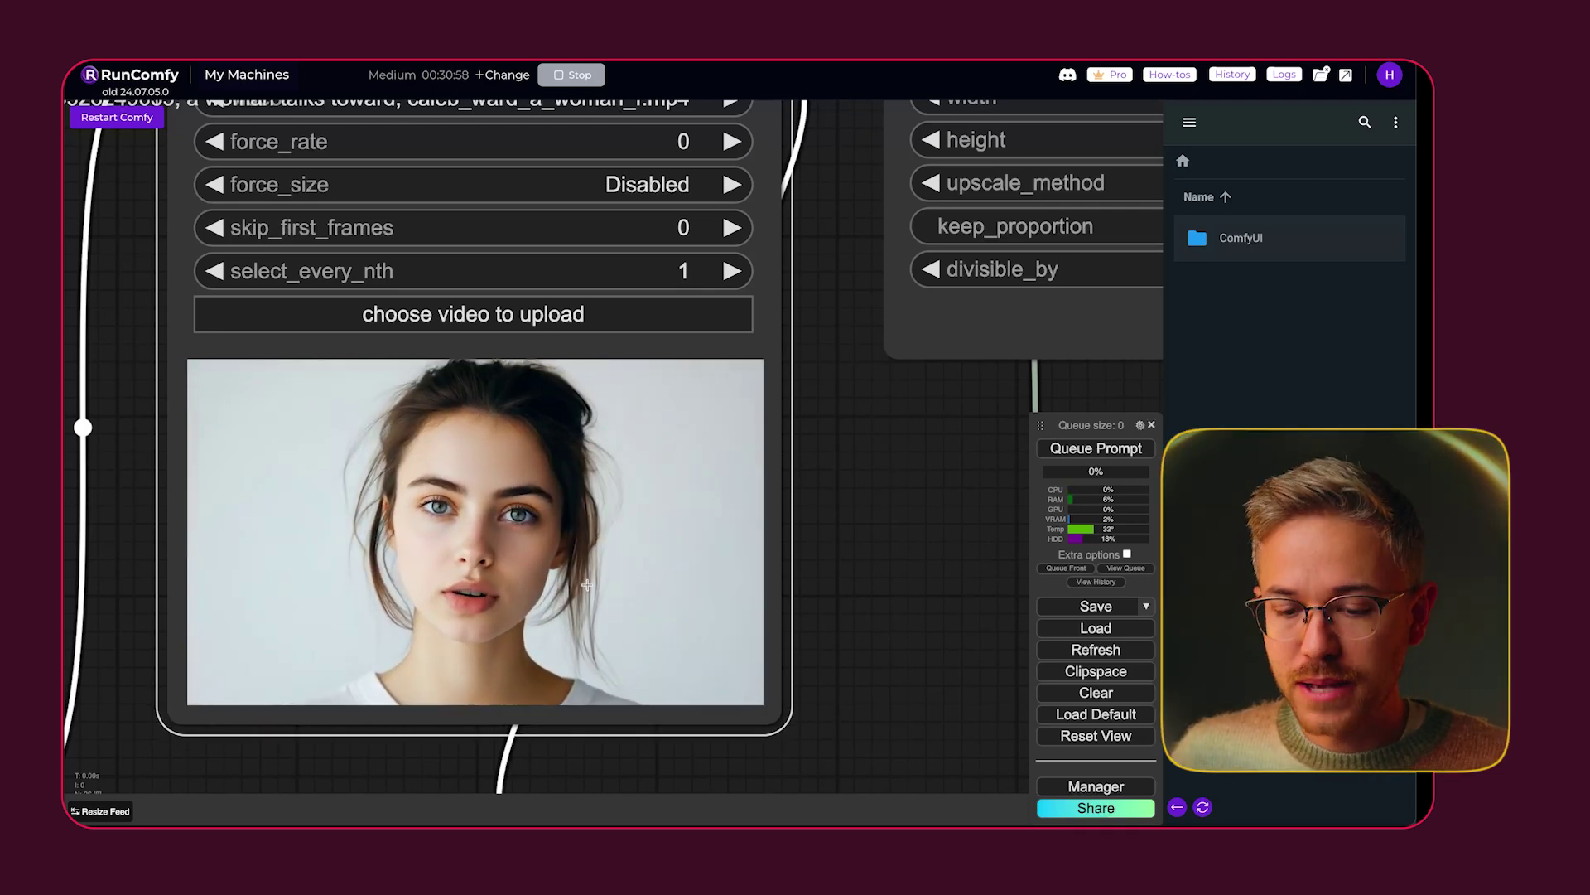
pyautogui.scroll(-5, 890, 541)
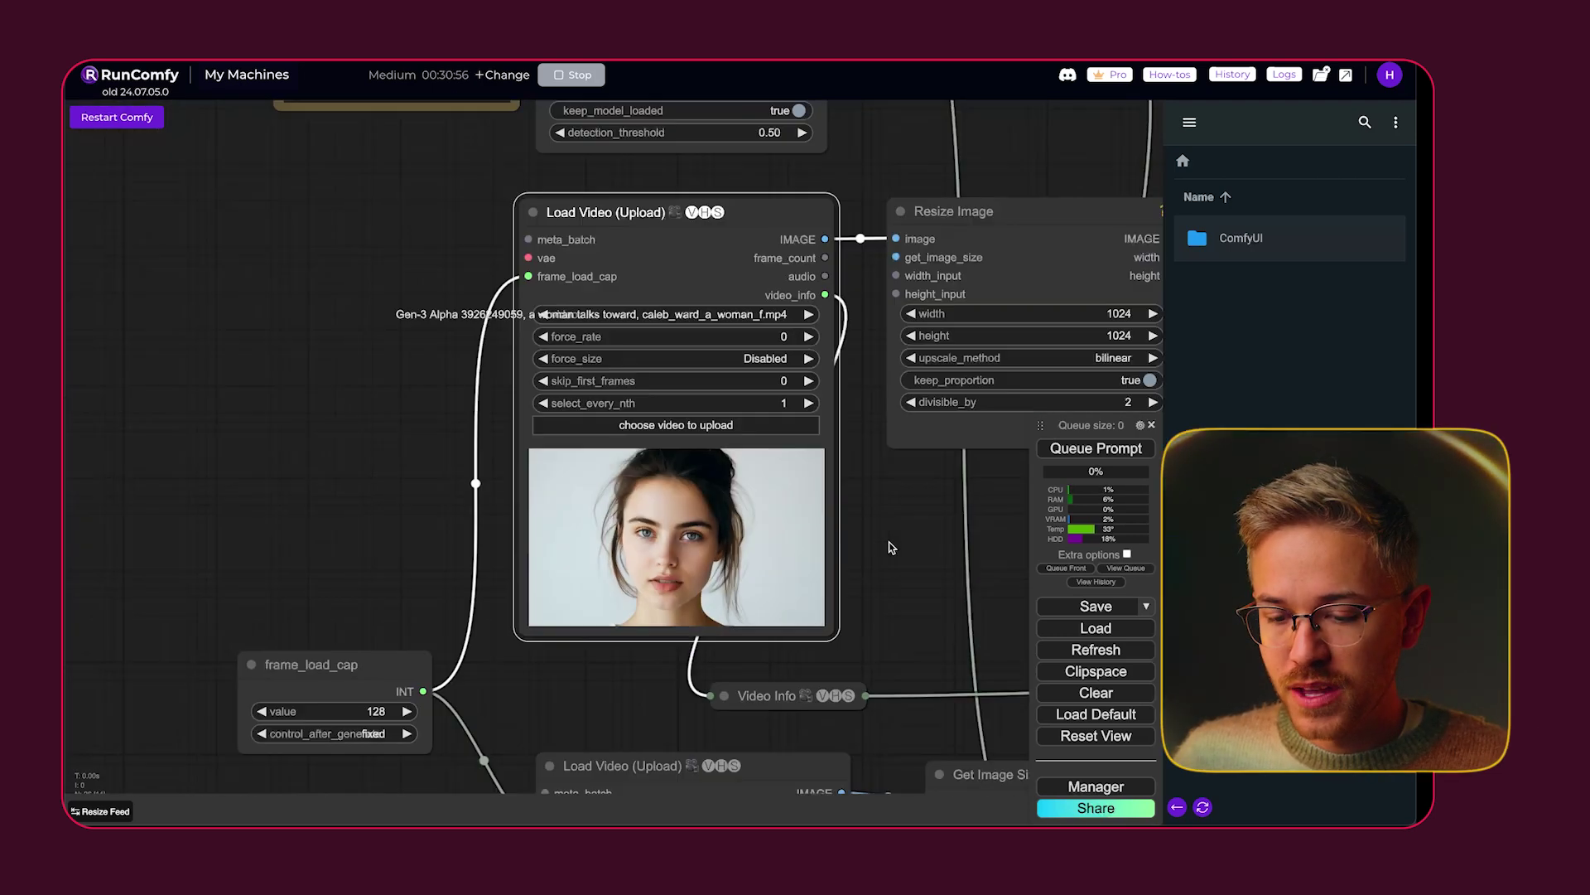
pyautogui.moveTo(887, 542); pyautogui.dragTo(872, 461)
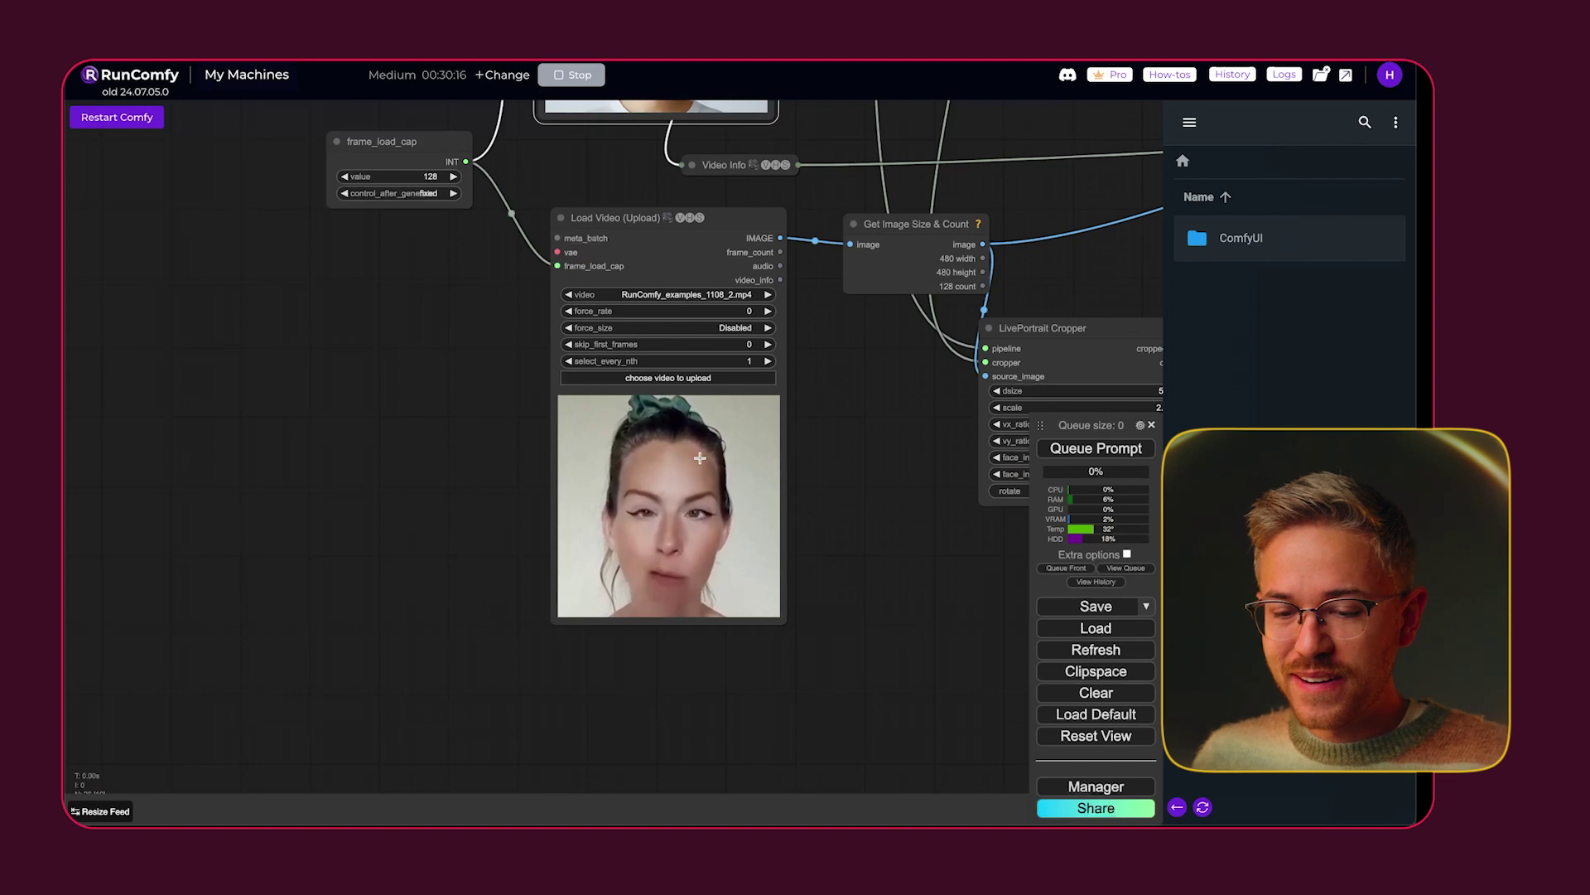
pyautogui.scroll(10, 680, 443)
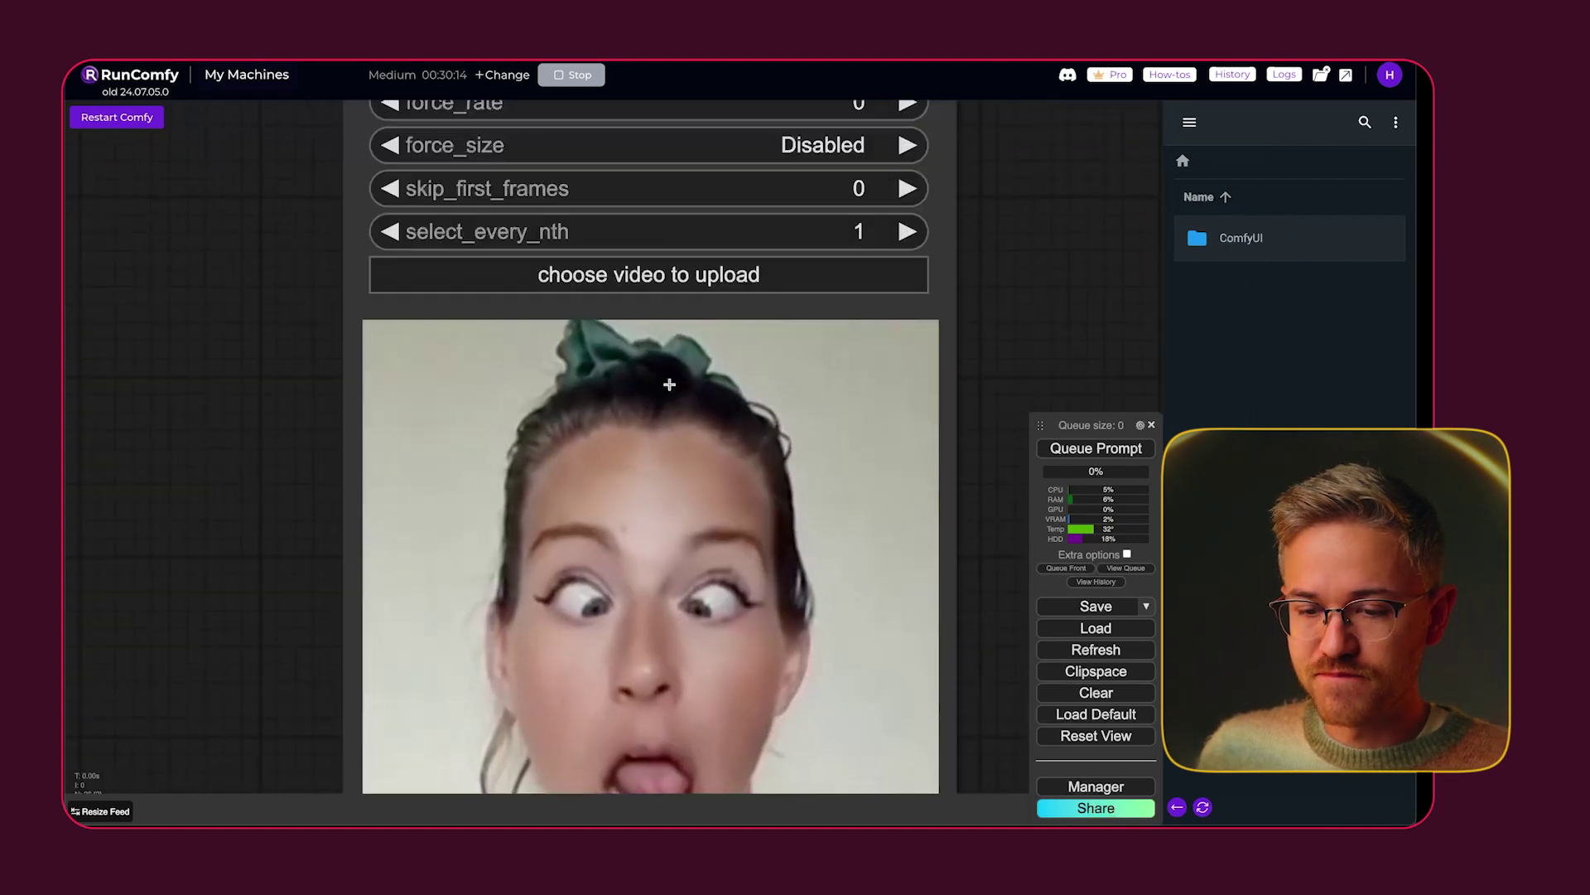
# Step: Preview and load the sped-up 125% mp4 into the second Load Video node as the driving video
pyautogui.click(695, 275)
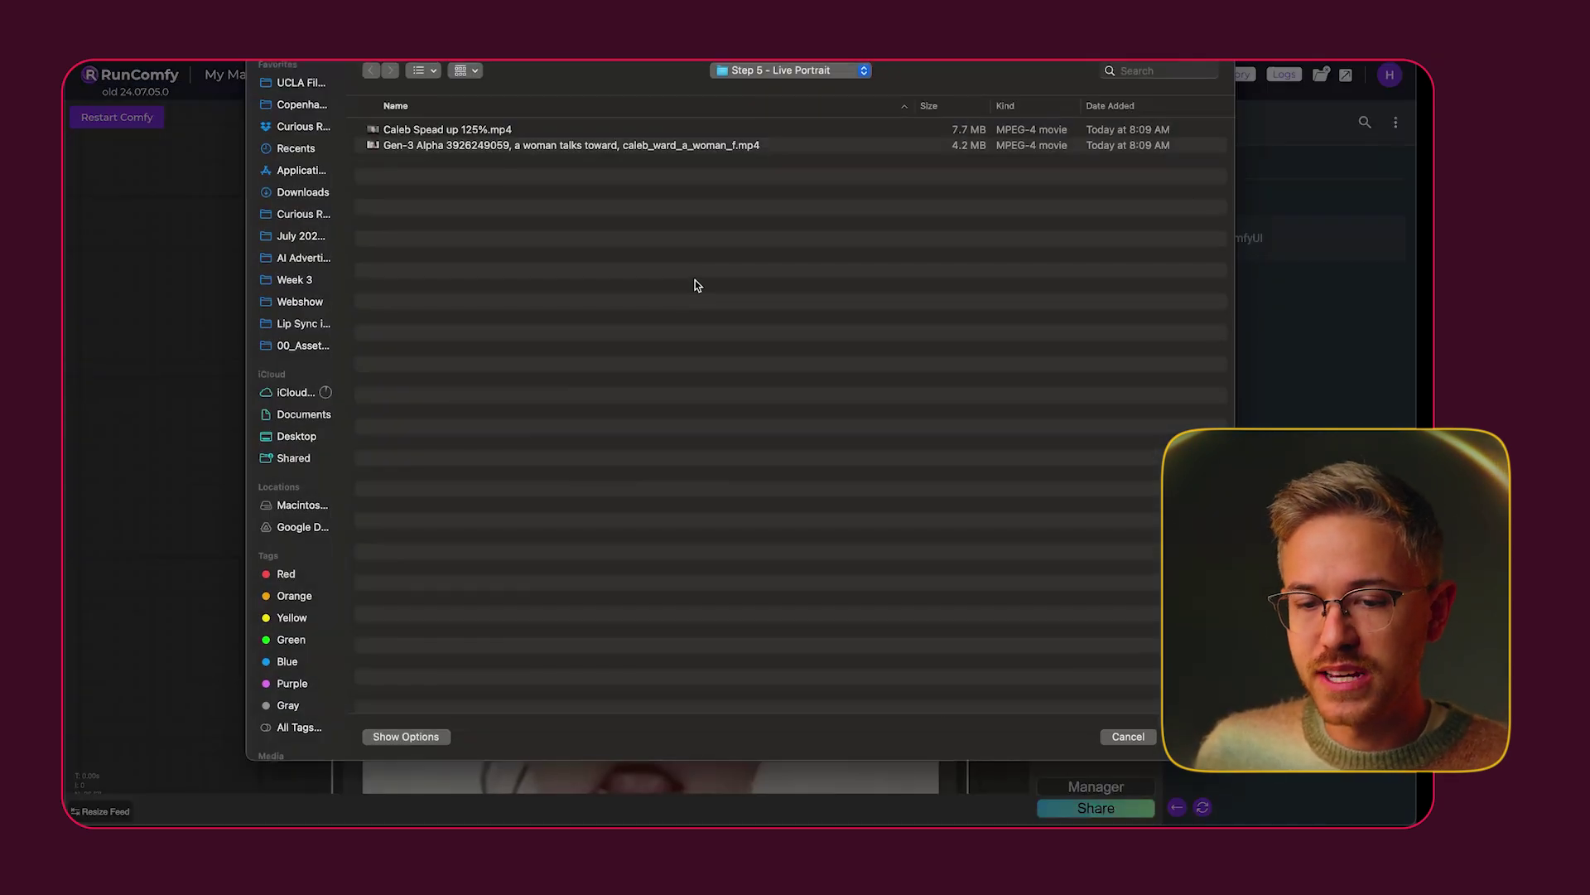
pyautogui.click(602, 130)
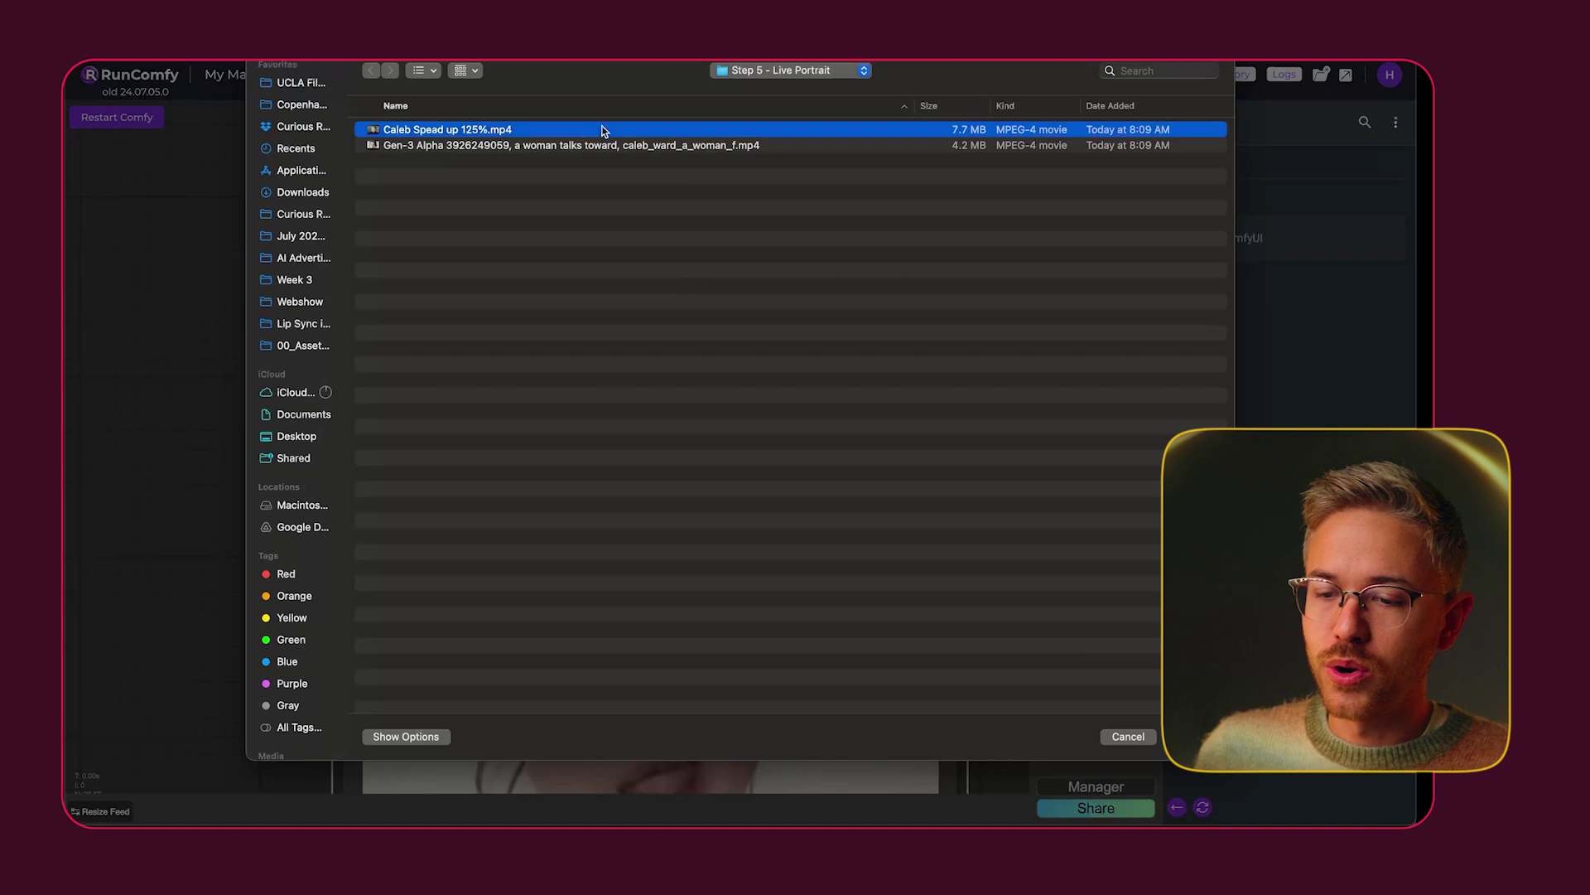
pyautogui.press('space')
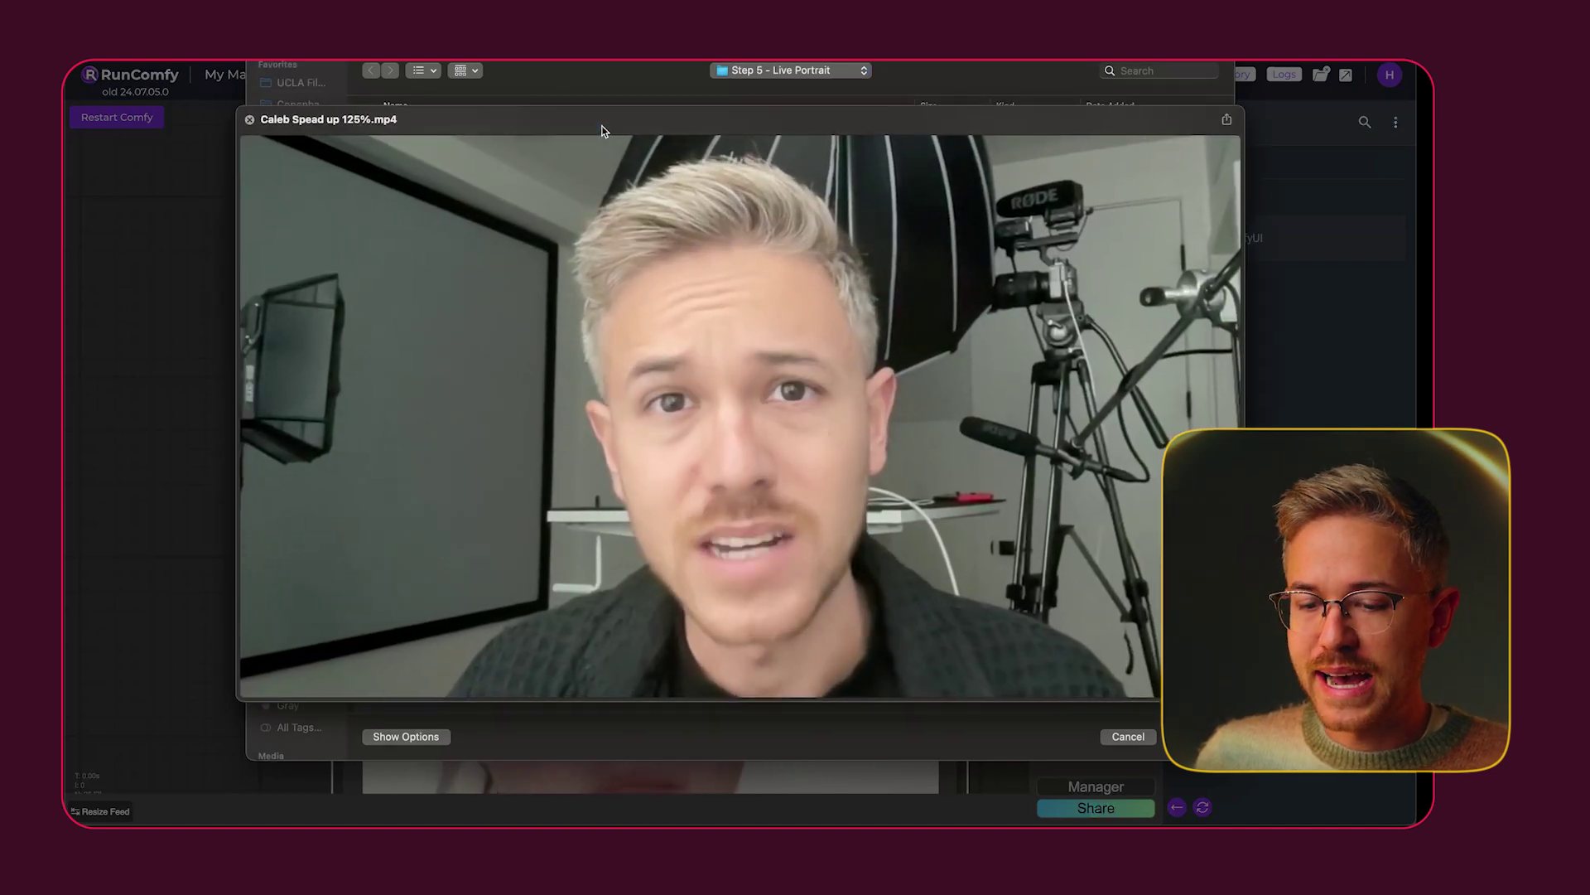
pyautogui.press('space')
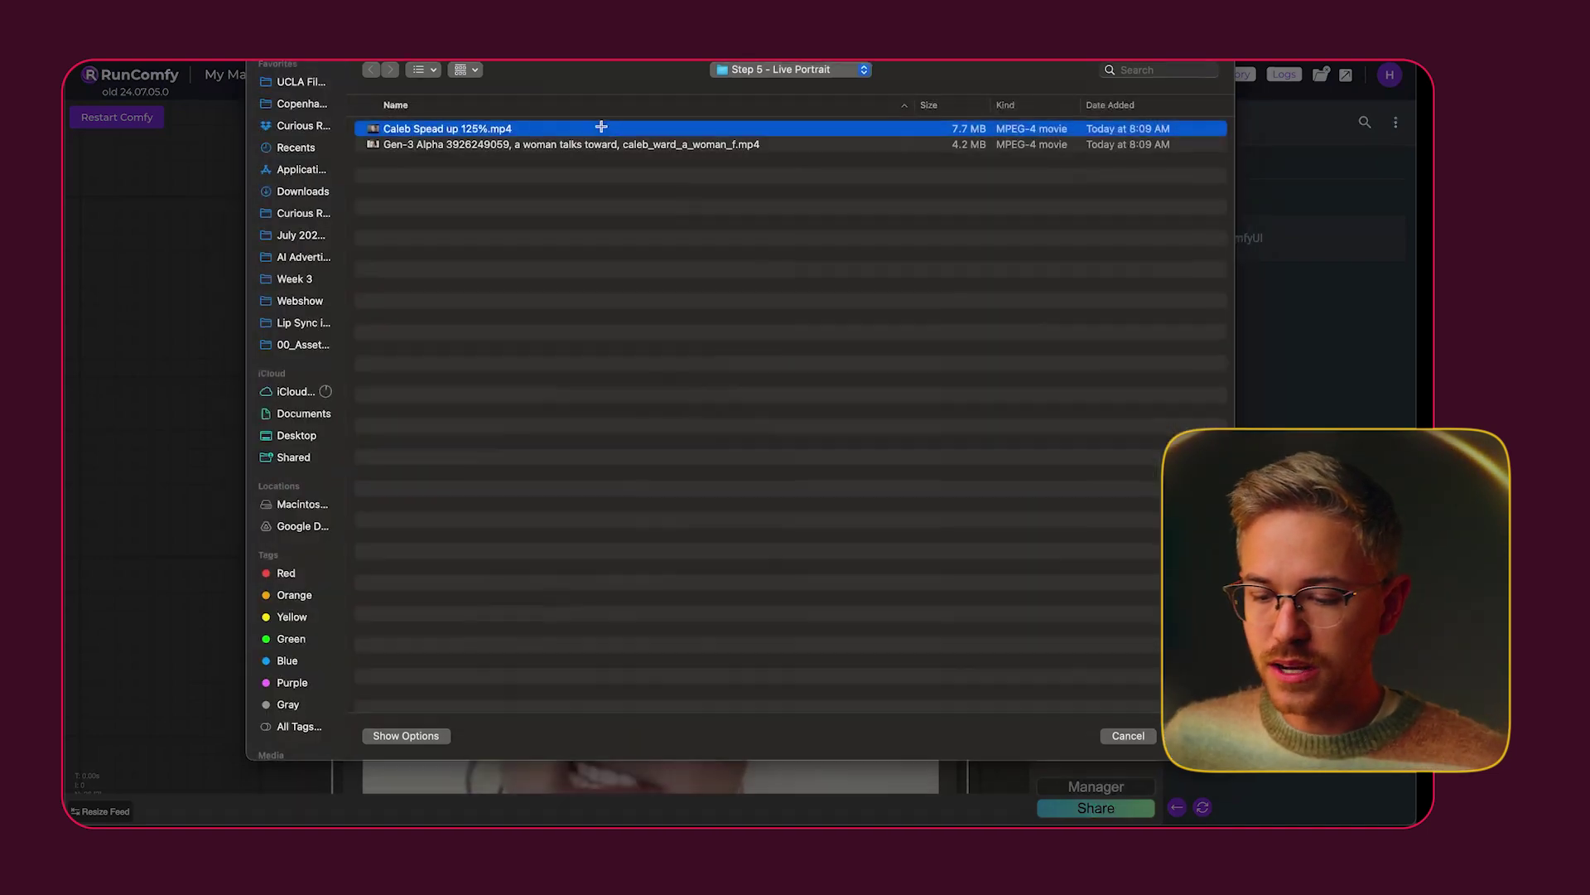
pyautogui.press('Return')
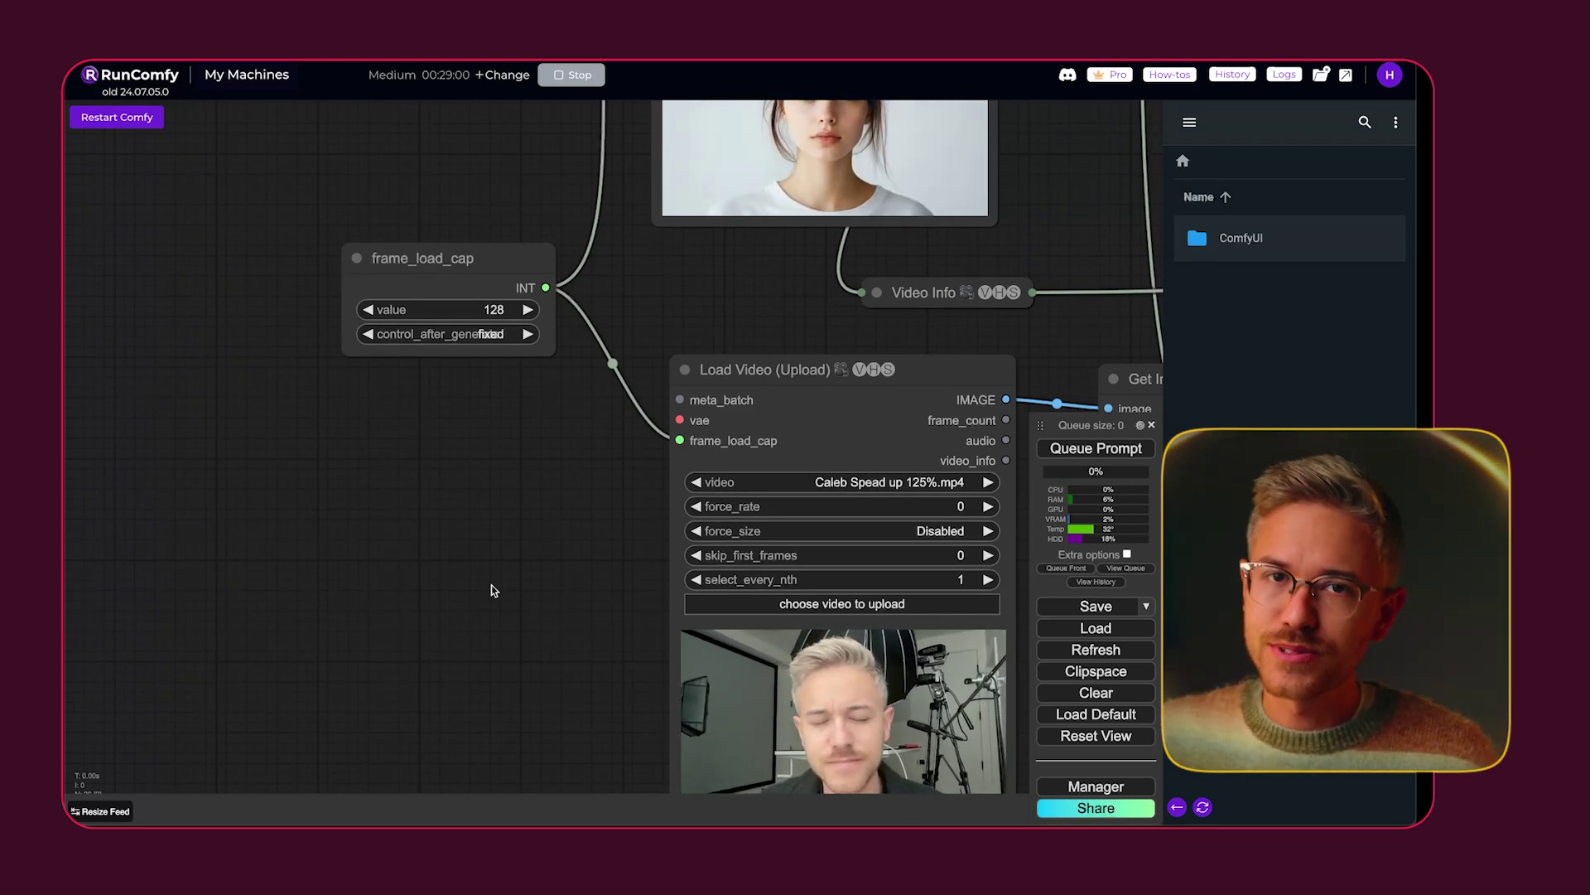
# Step: Set the driving video's frame_load_cap to 200
pyautogui.click(439, 310)
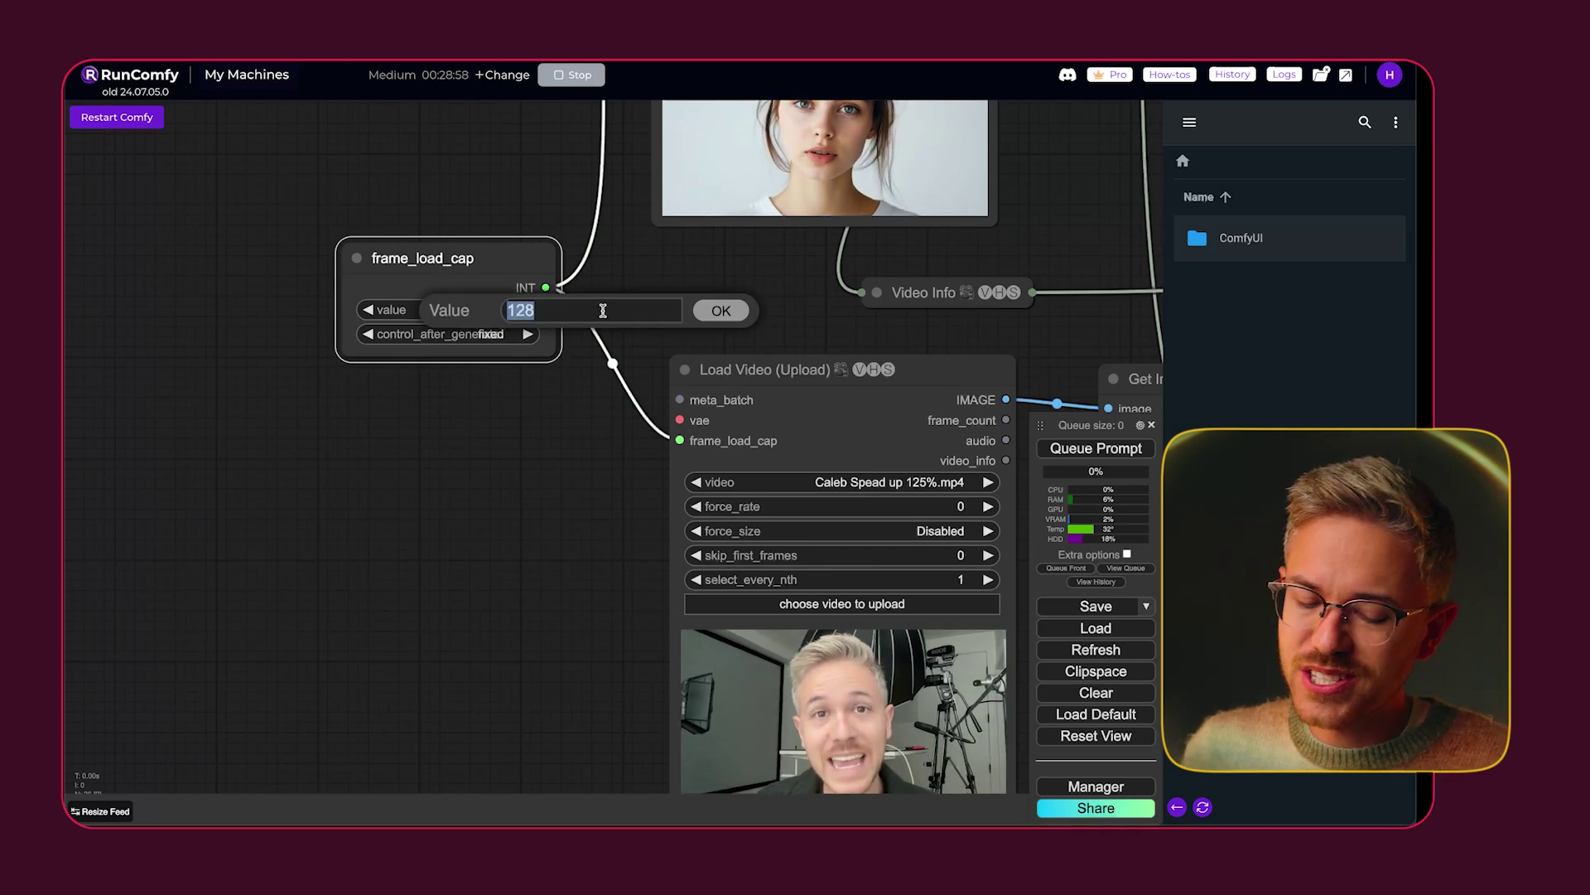
pyautogui.write('200')
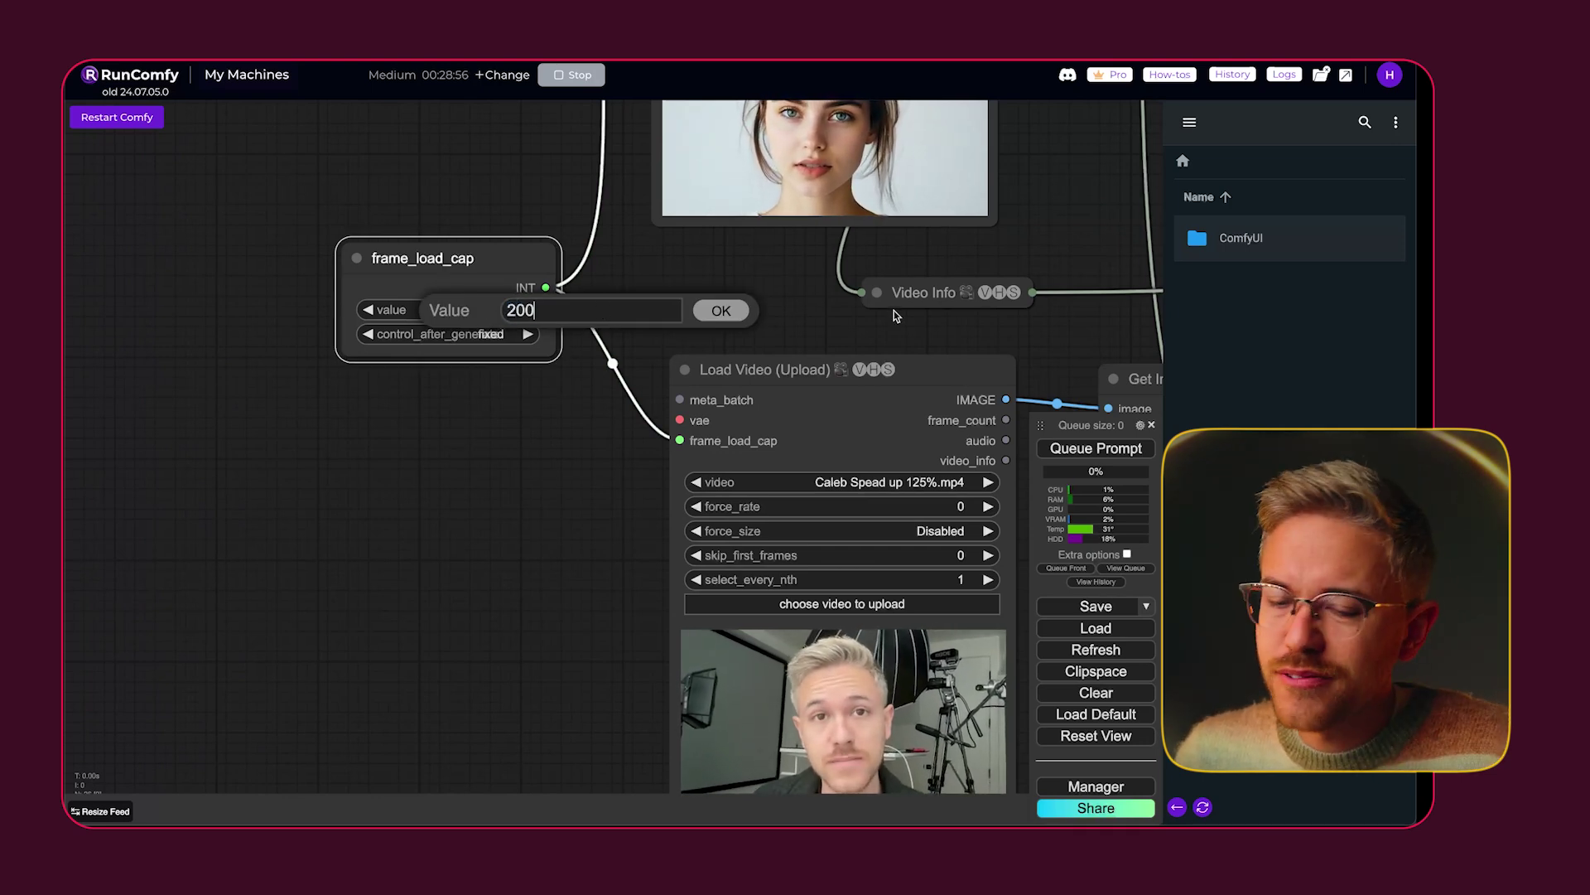
pyautogui.click(732, 308)
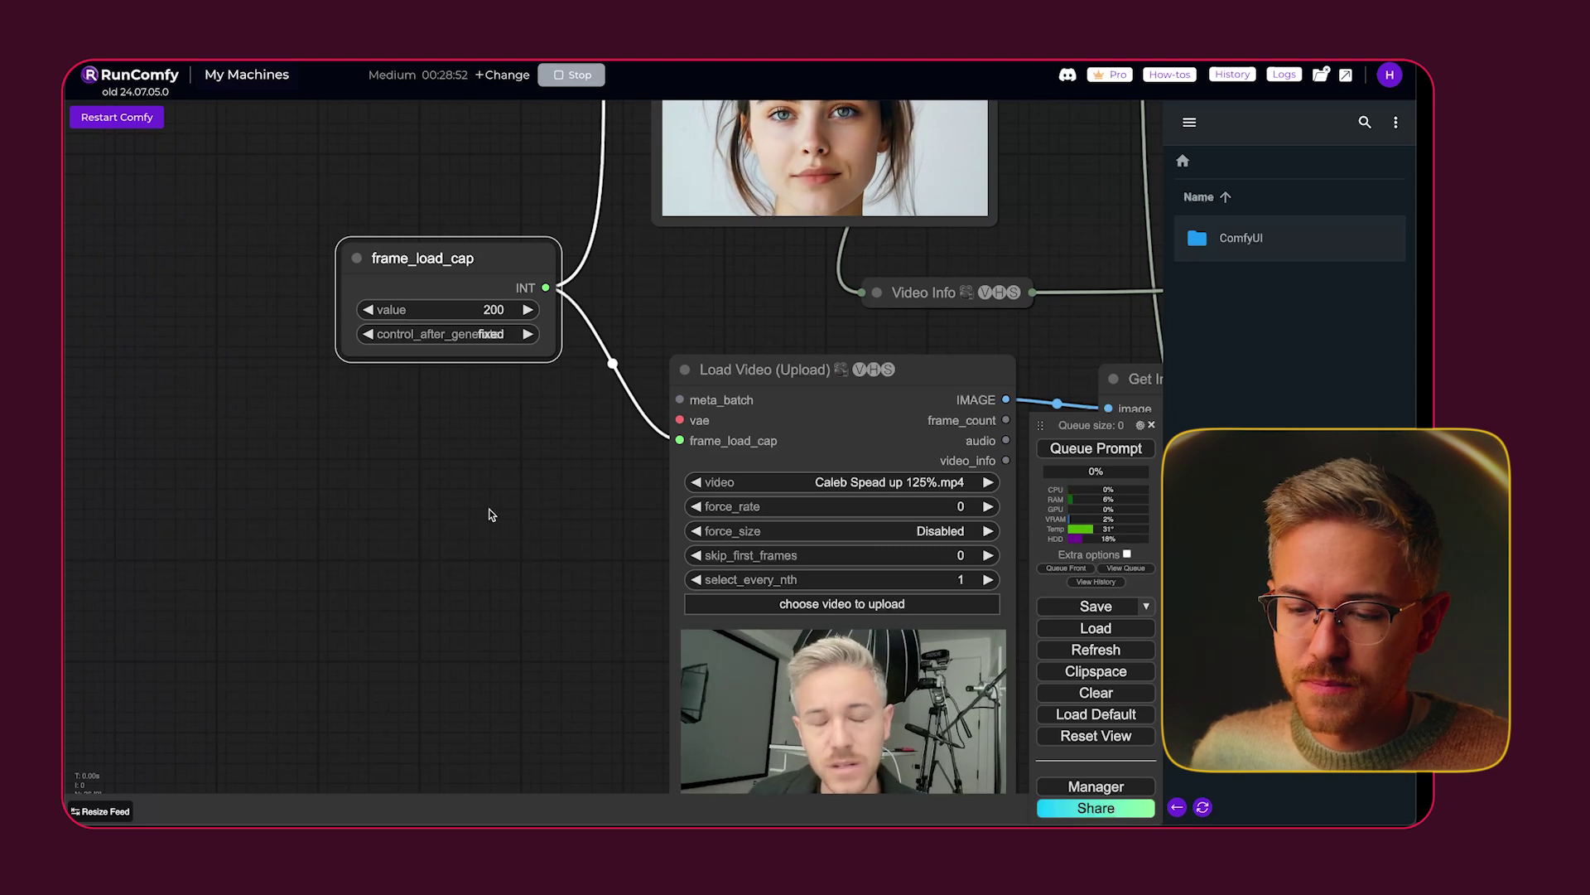
# Step: Pan and zoom the canvas to the Video Combine output node and its preview
pyautogui.scroll(-7, 491, 514)
pyautogui.hscroll(10, 832, 684)
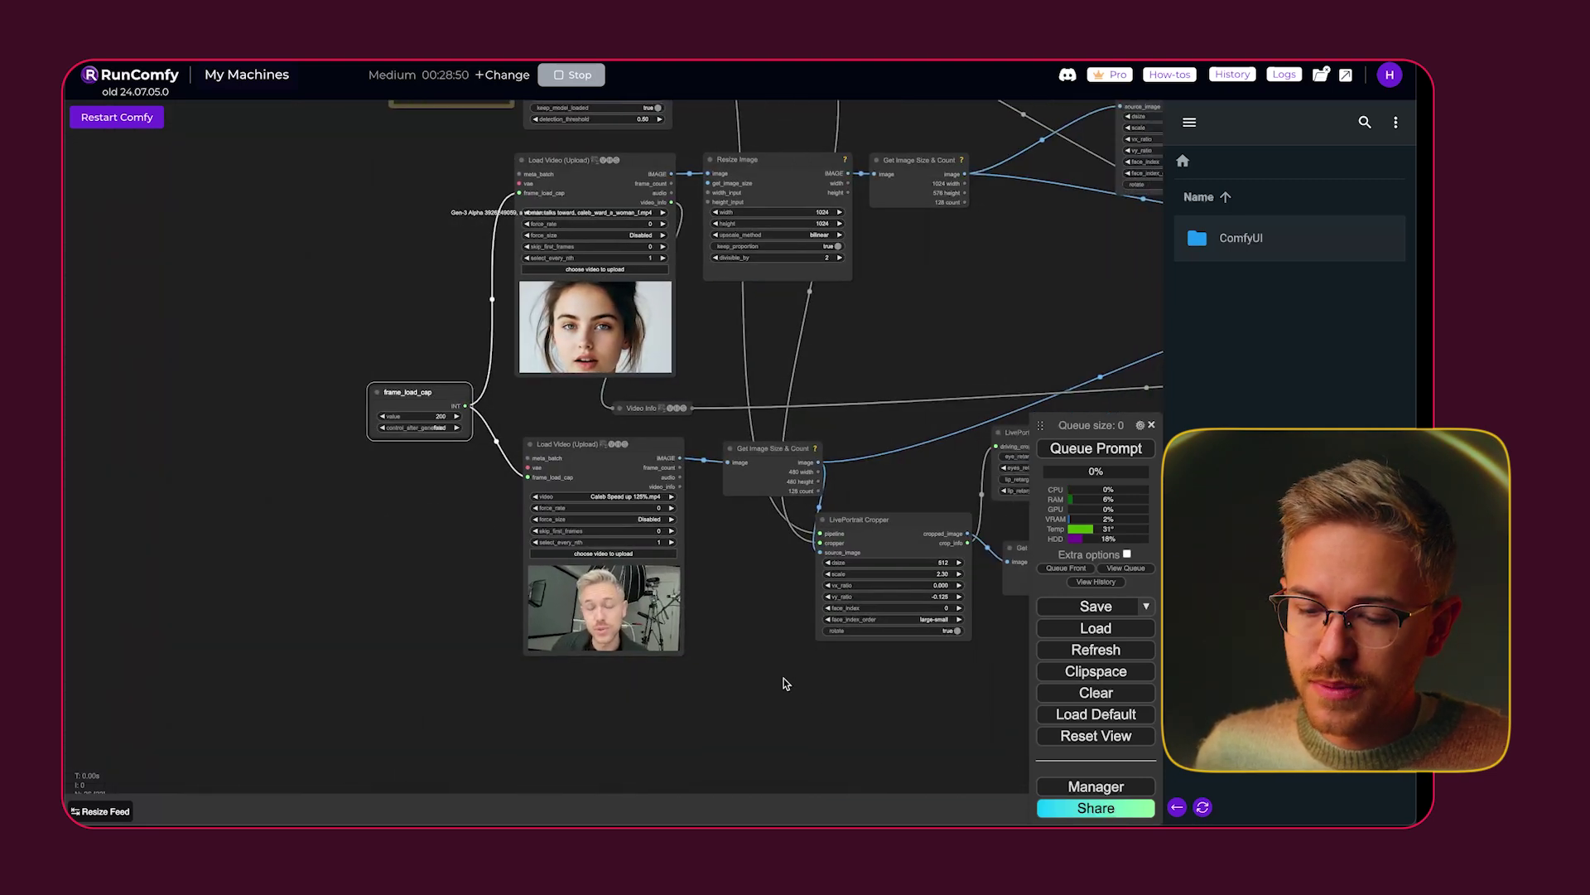
pyautogui.moveTo(936, 609); pyautogui.dragTo(490, 624)
pyautogui.hscroll(5, 937, 286)
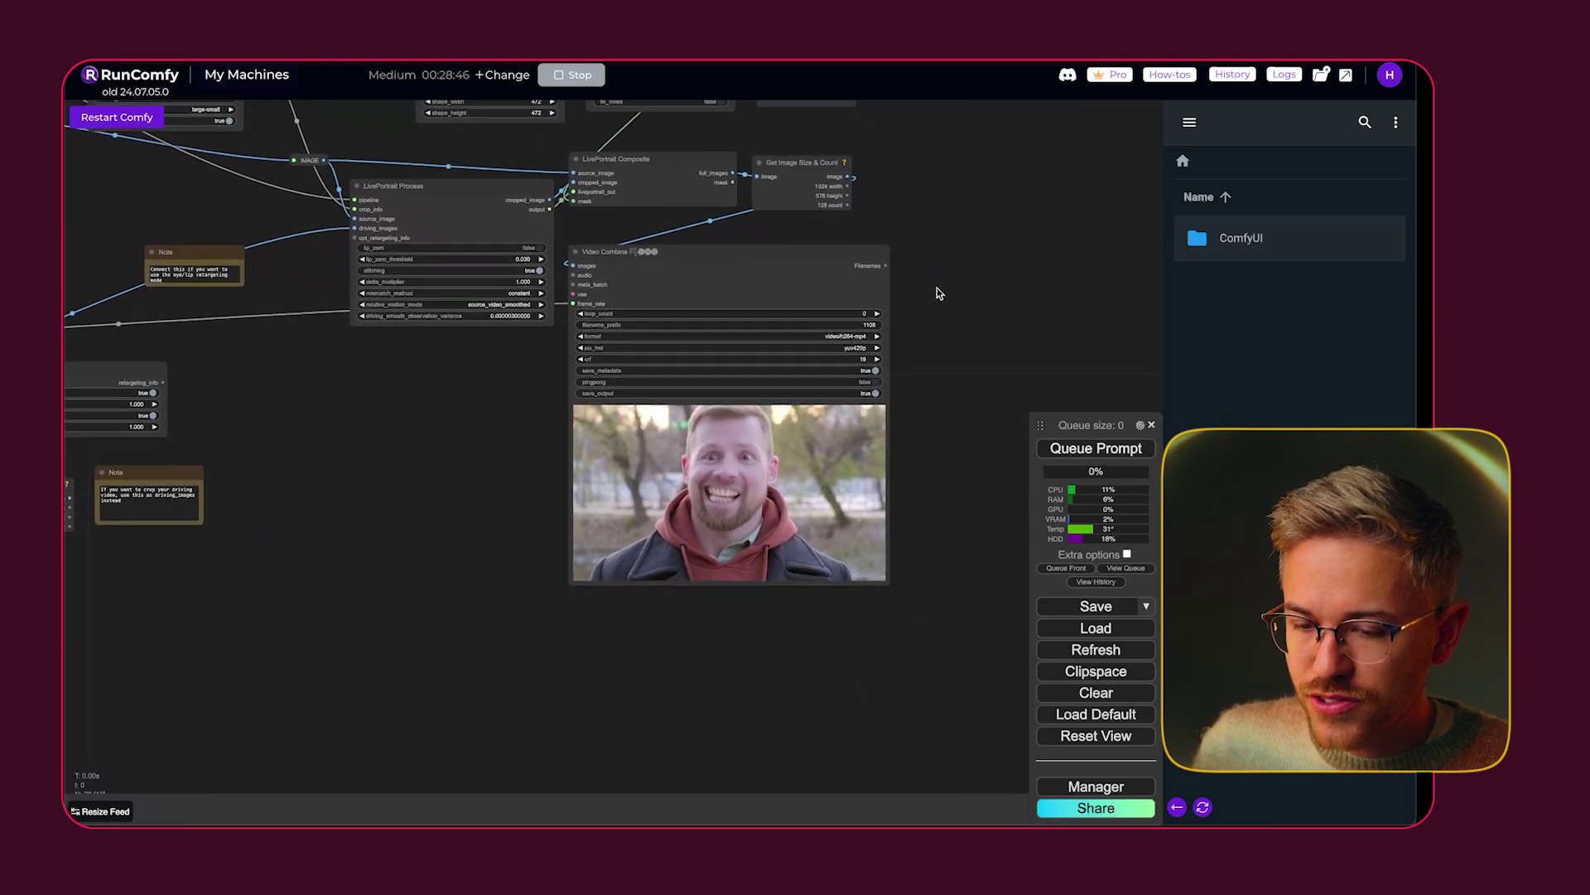
pyautogui.scroll(10, 922, 342)
pyautogui.scroll(-8, 912, 356)
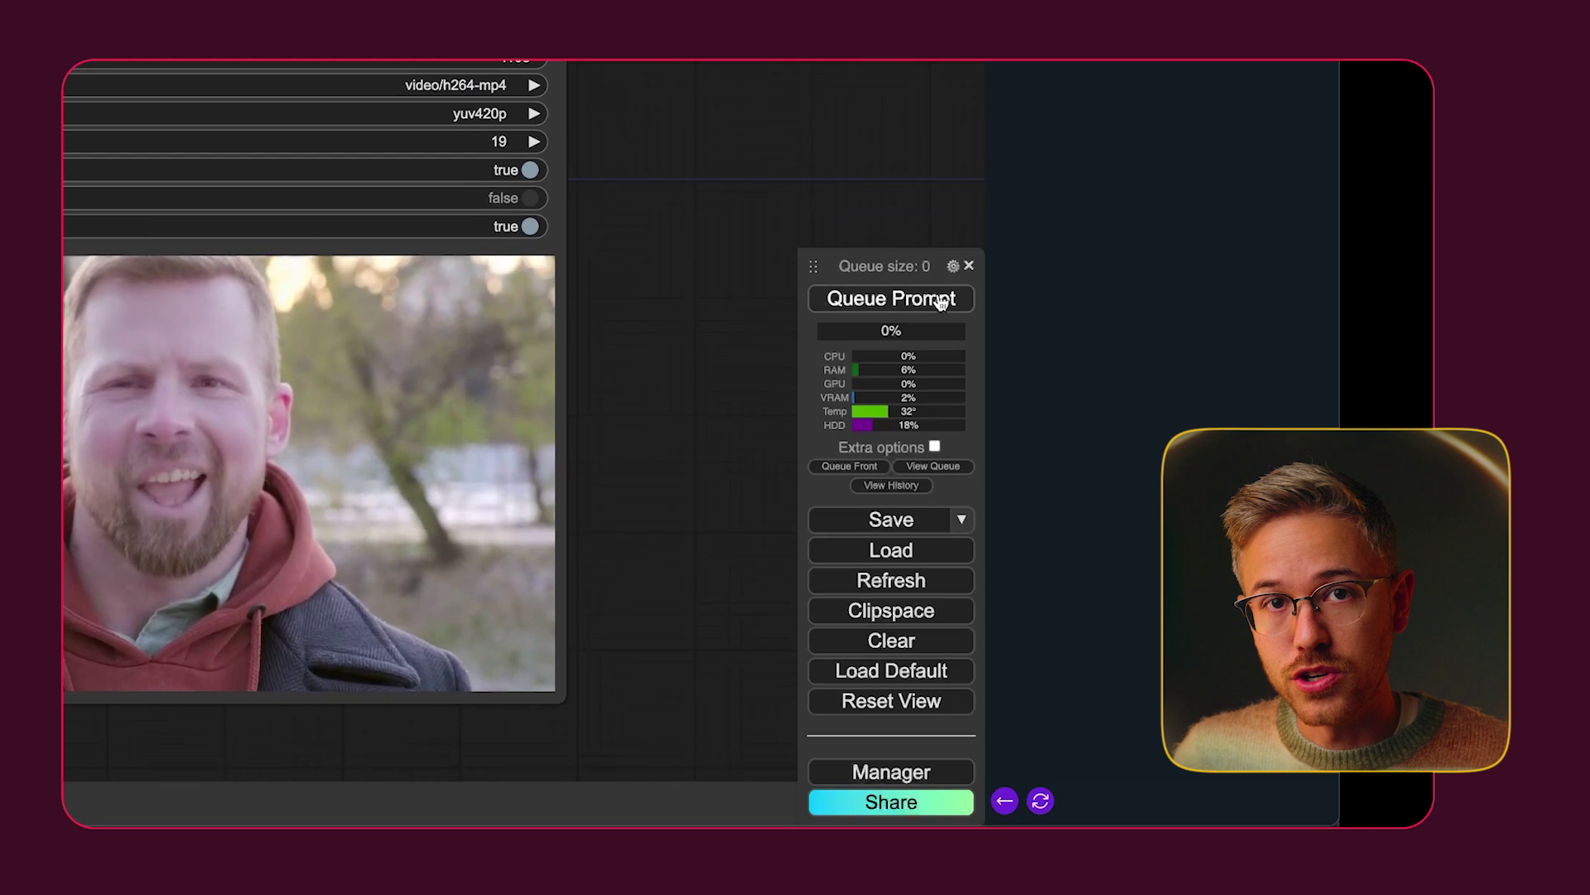
# Step: Queue the LivePortrait workflow to generate the animation
pyautogui.click(941, 300)
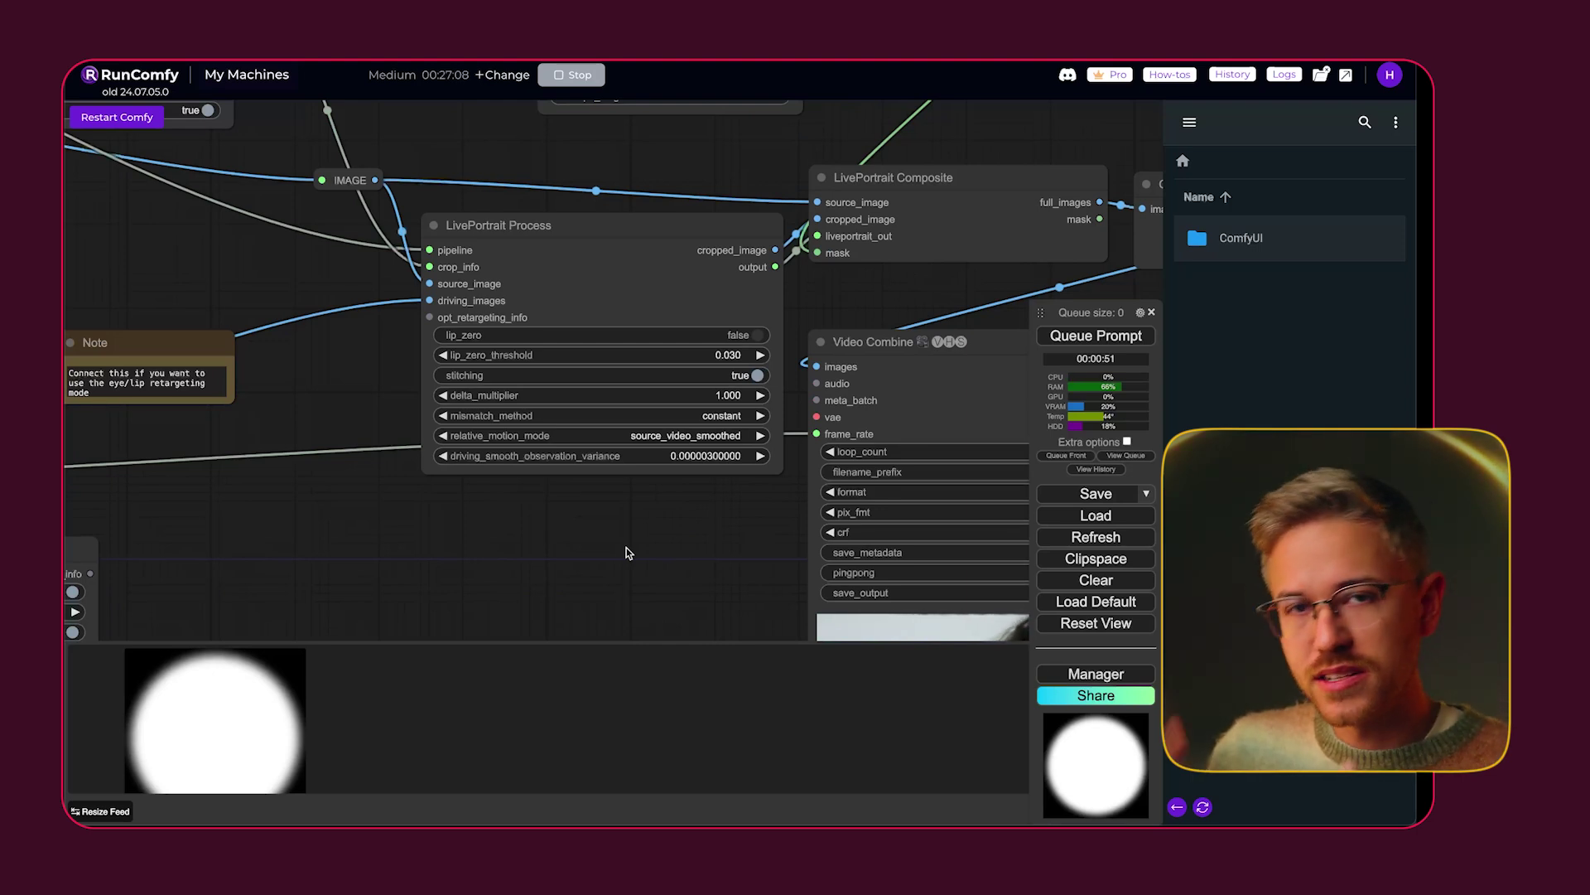
pyautogui.scroll(10, 626, 552)
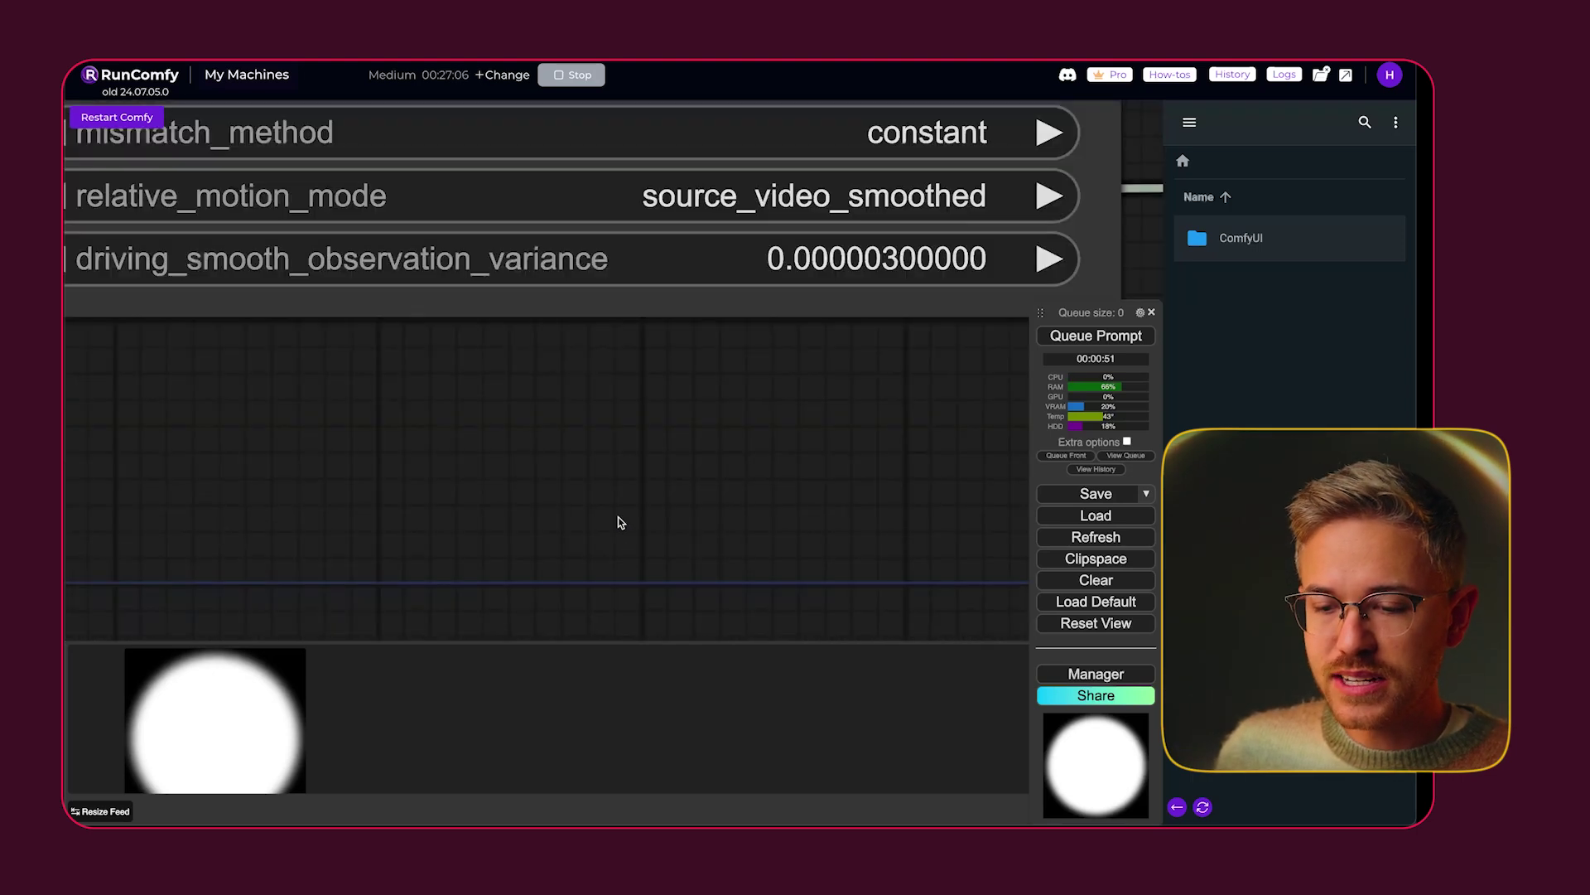
pyautogui.scroll(-5, 621, 522)
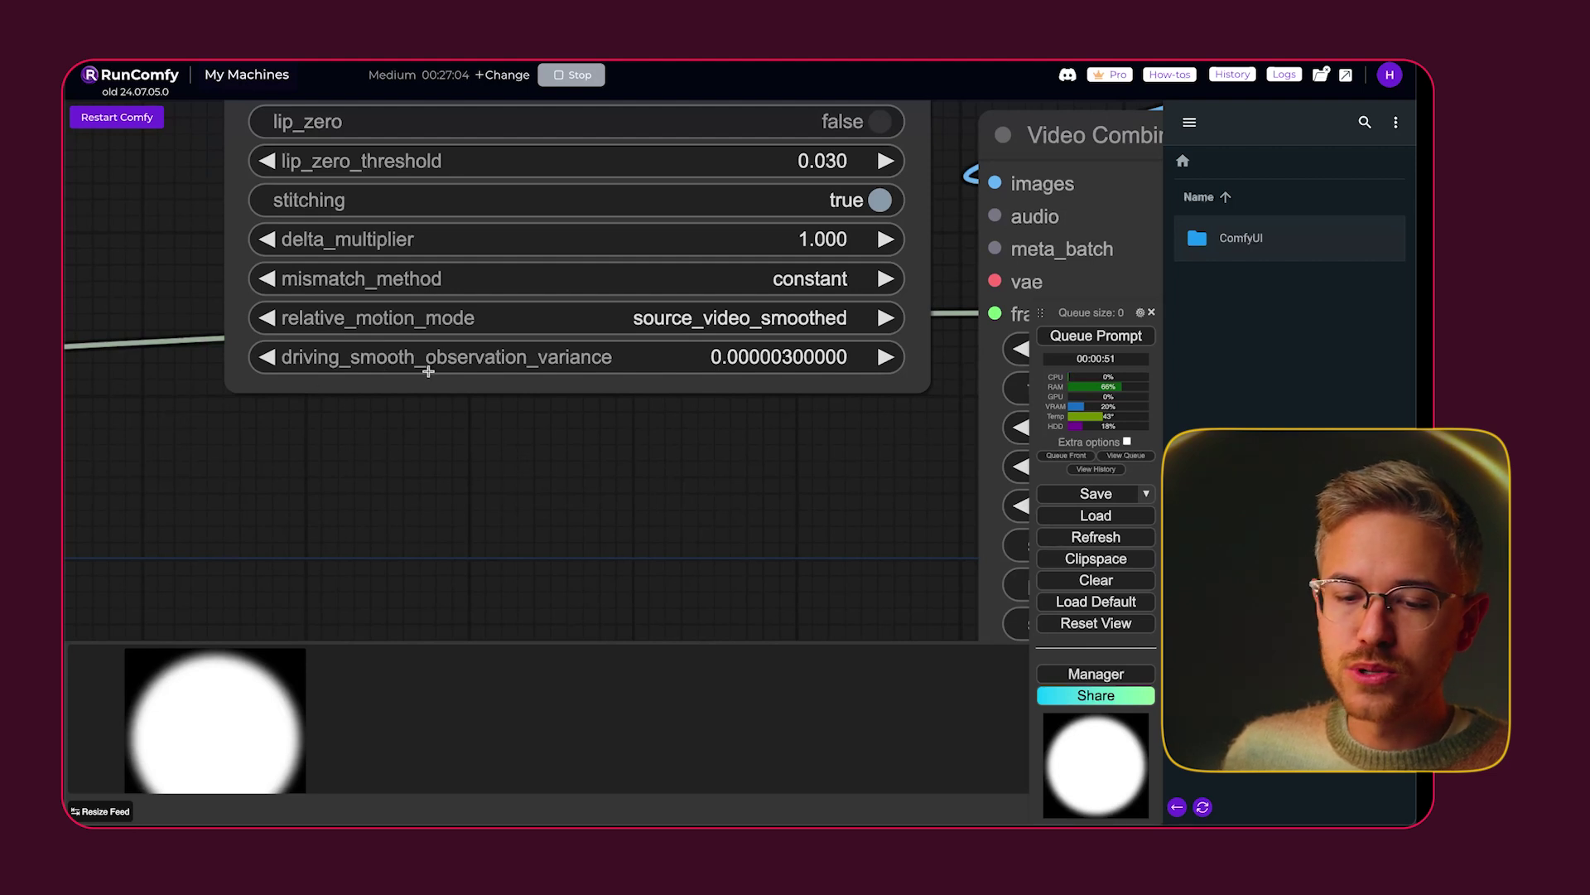
# Step: Lower driving_smooth_observation_variance from 0.000003 to 0.000002
pyautogui.click(623, 366)
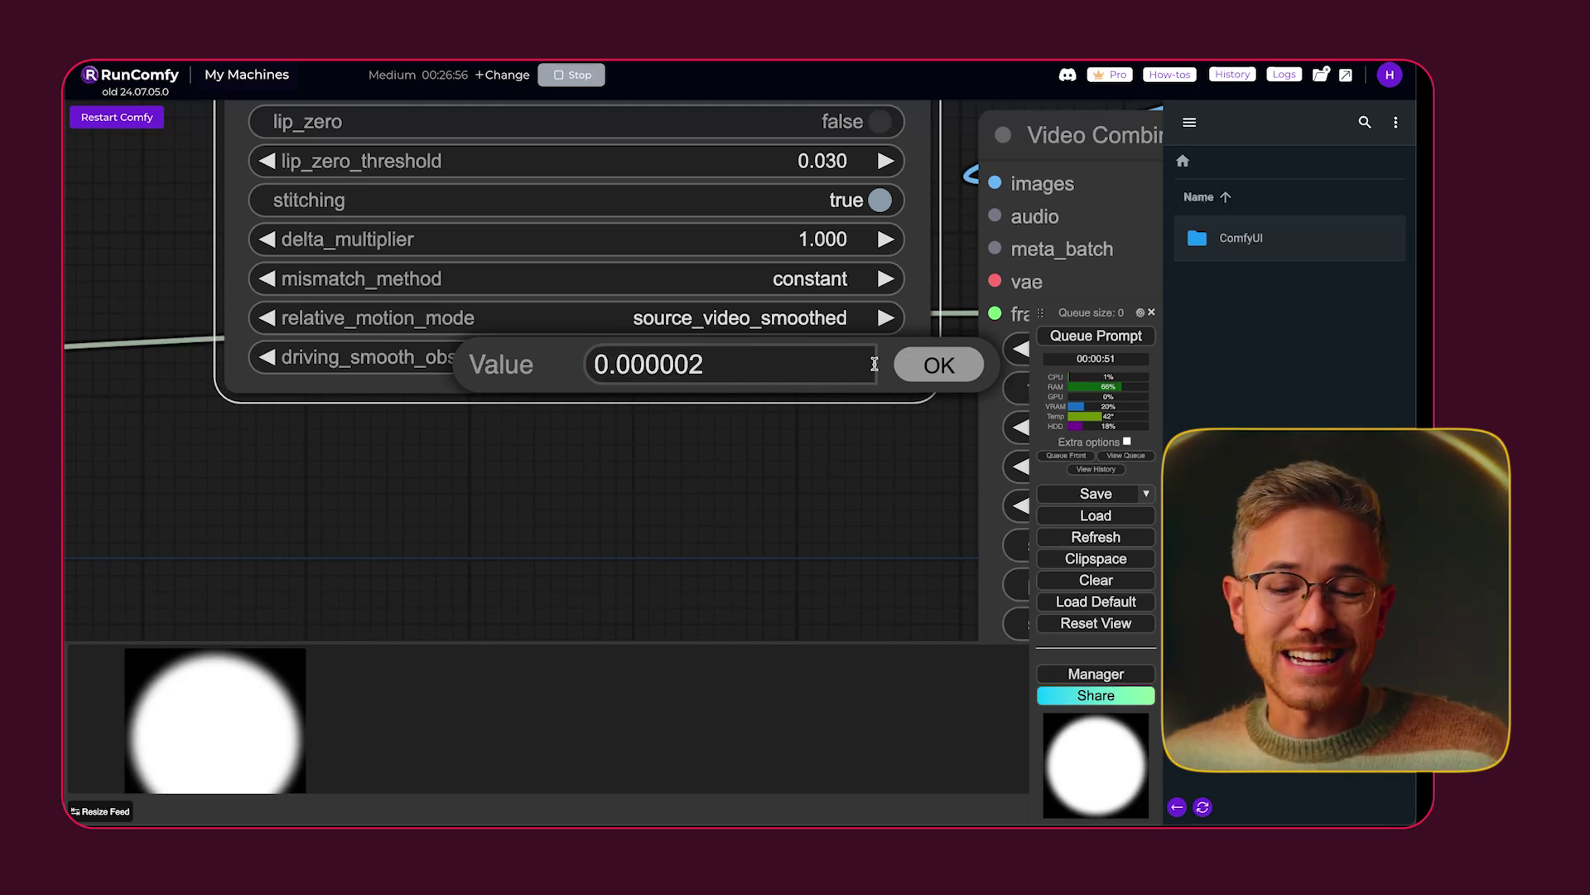
pyautogui.click(940, 367)
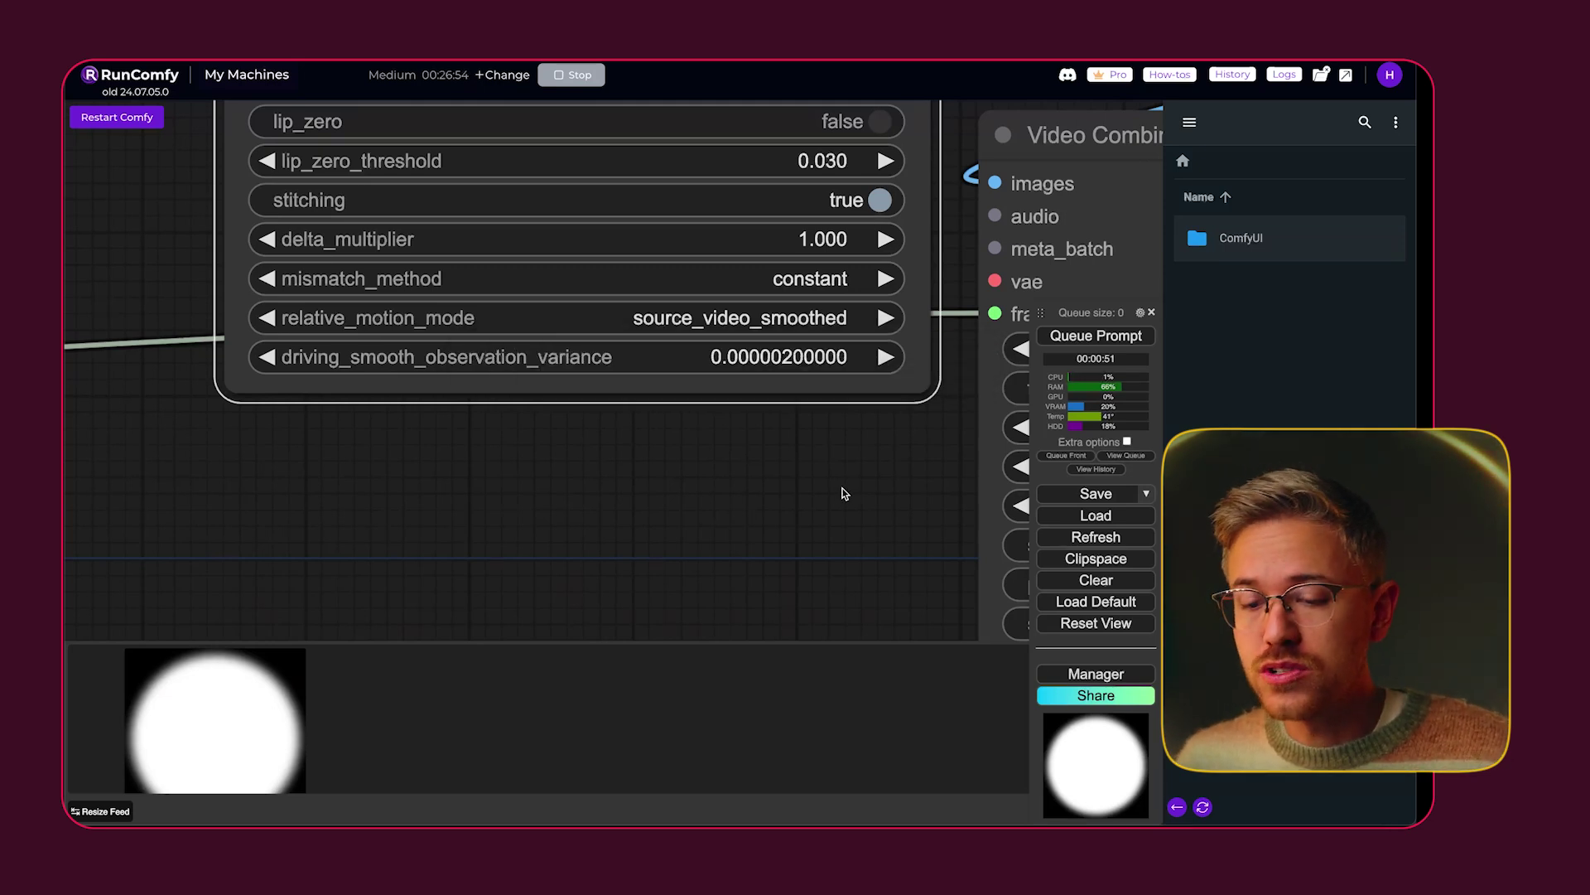
pyautogui.scroll(-10, 843, 494)
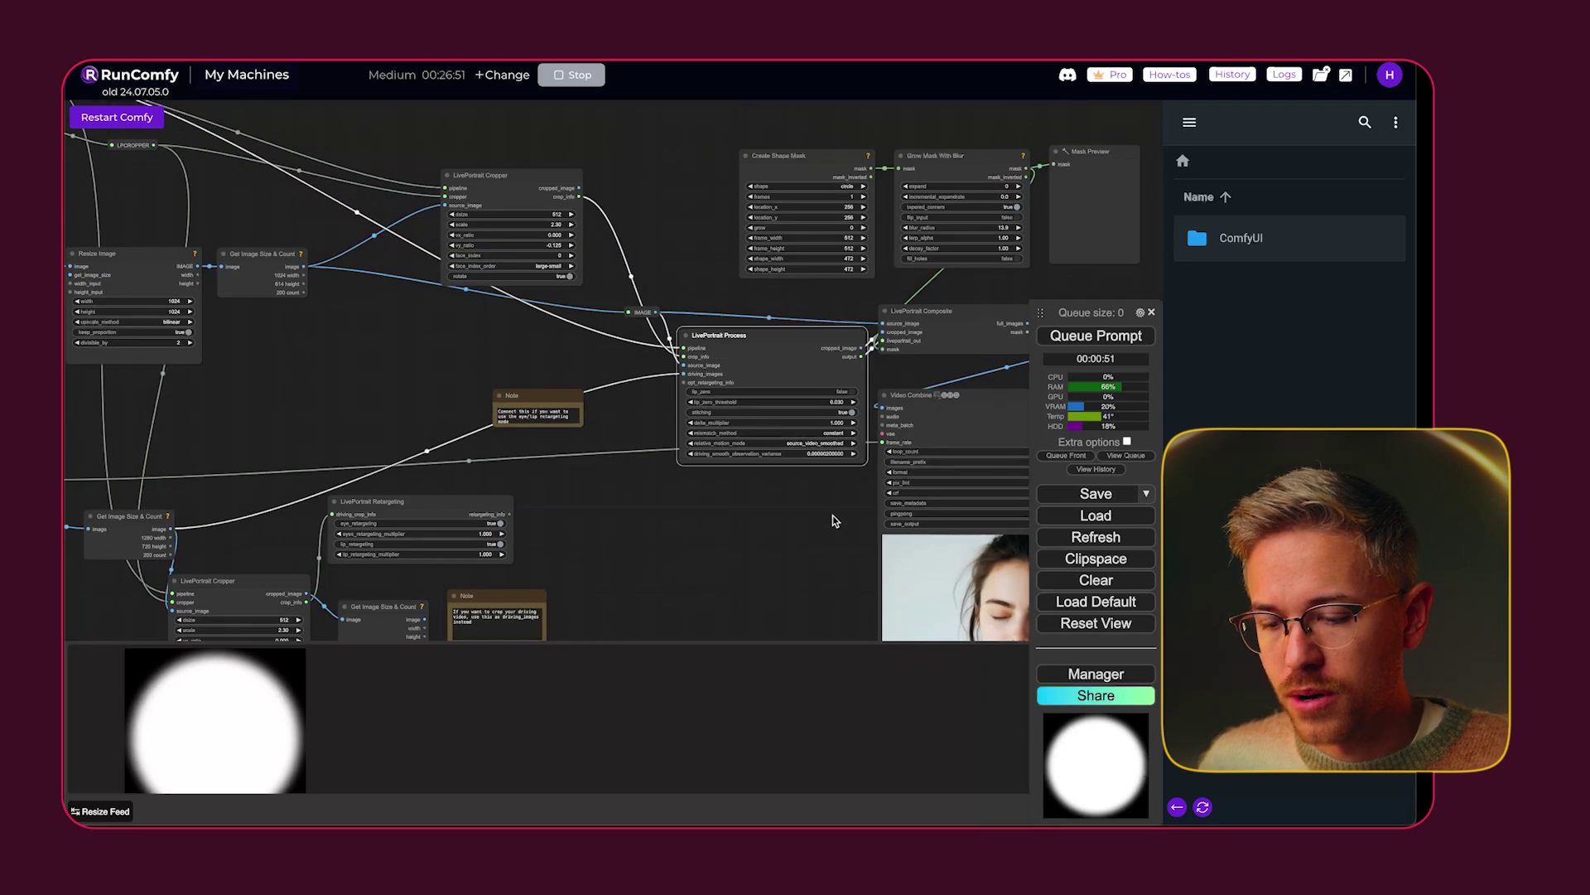
# Step: Save the Video Combine preview of the animated woman to disk as 1108_00039.mp4
pyautogui.scroll(5, 835, 518)
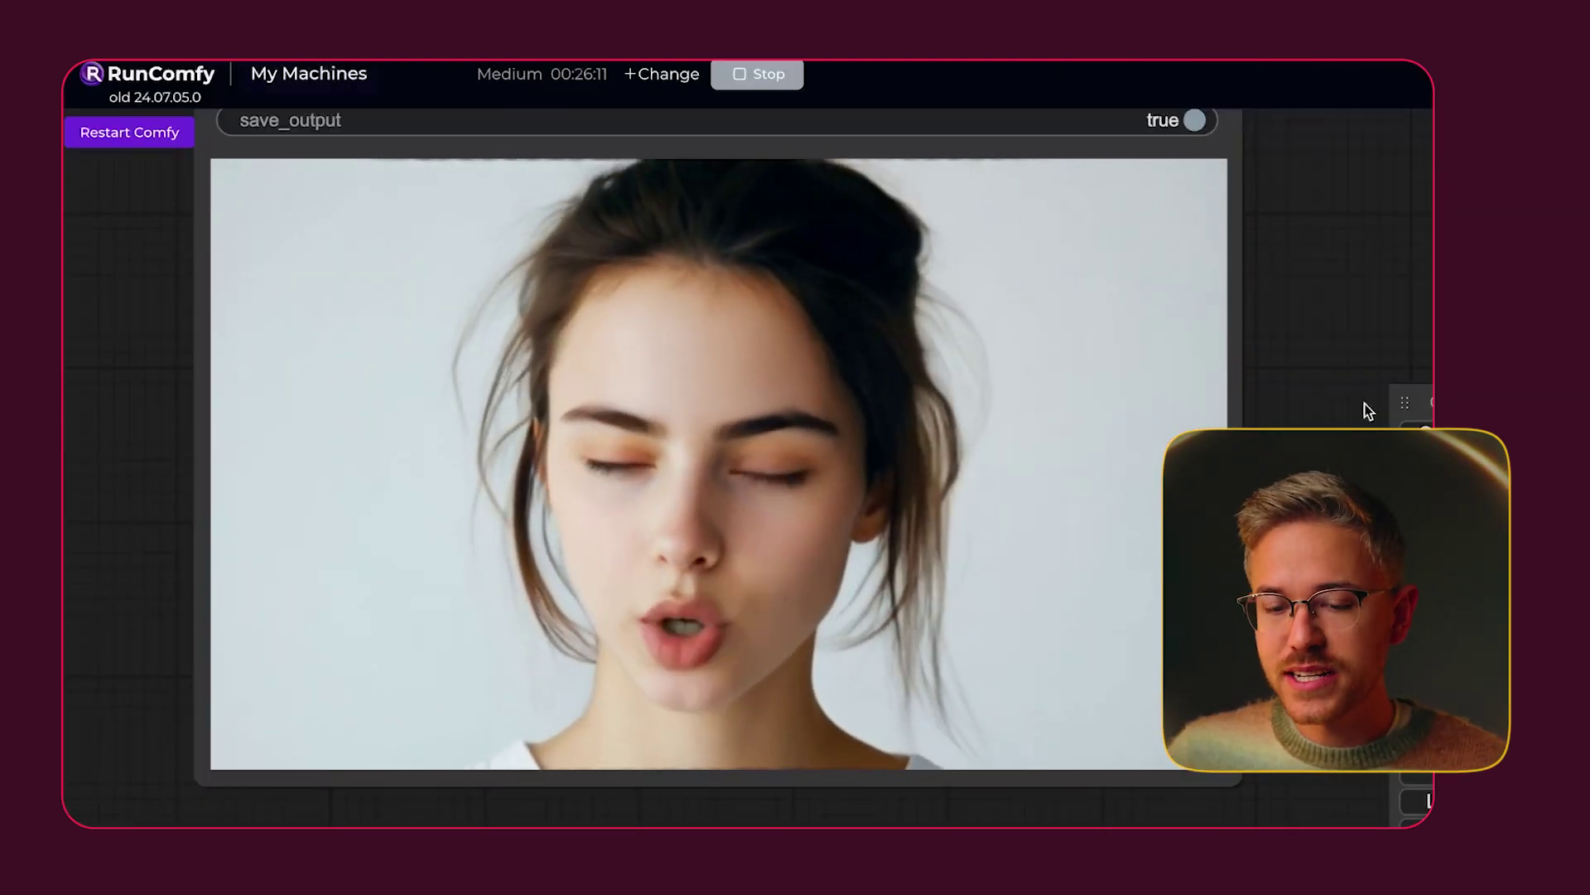
pyautogui.rightClick(972, 449)
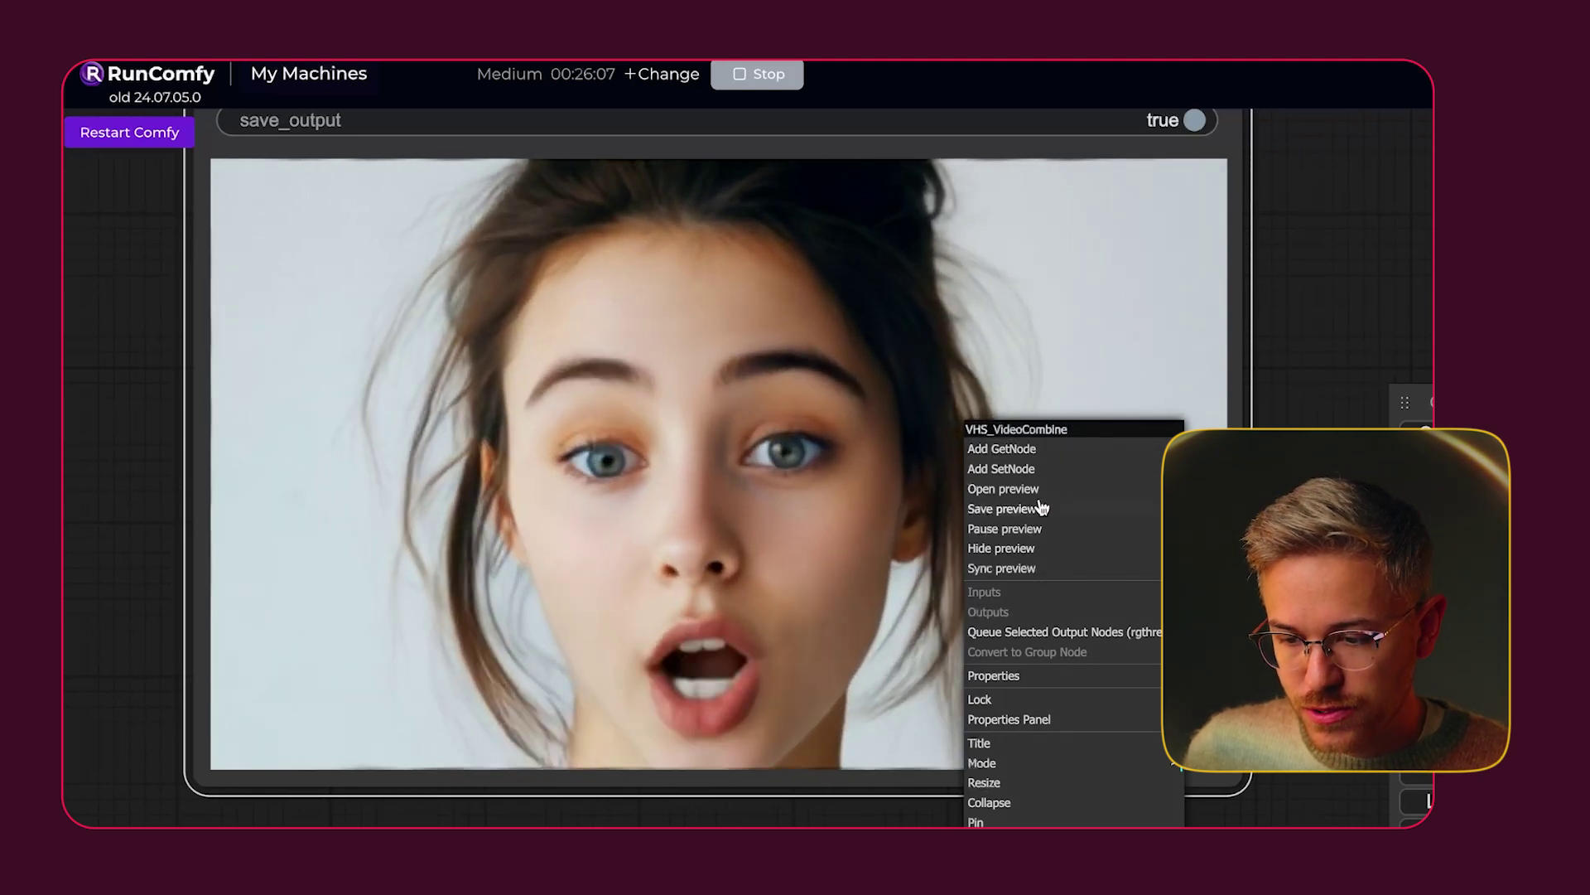
pyautogui.click(1050, 512)
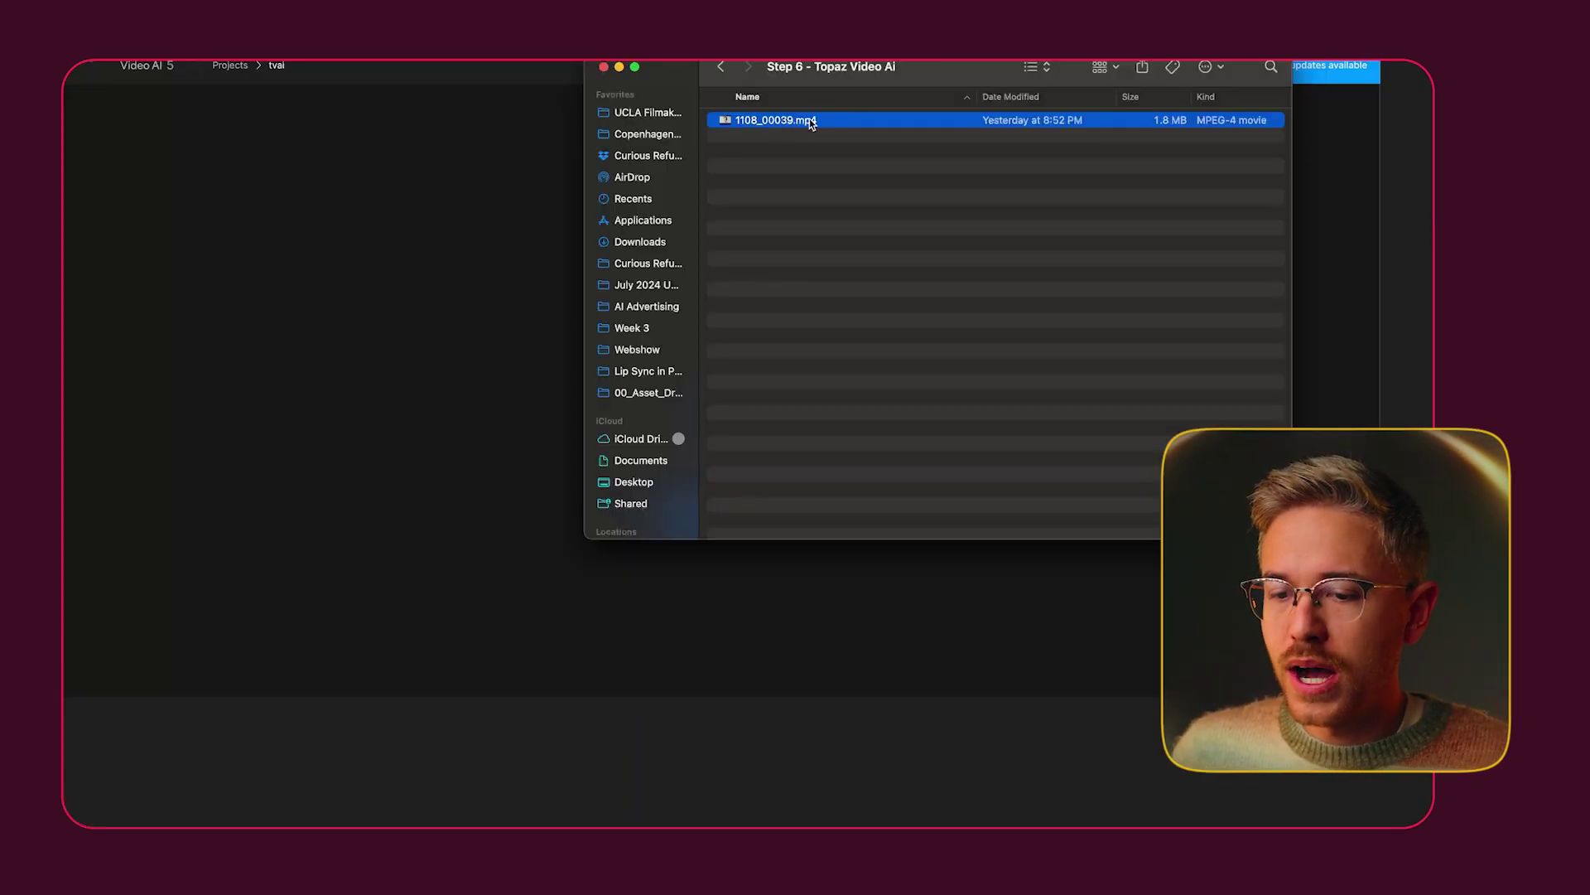
# Step: Load 1108_00039.mp4 into Topaz Video AI and set the output to 4x Upscale (4096×2464)
pyautogui.moveTo(812, 124); pyautogui.dragTo(472, 657)
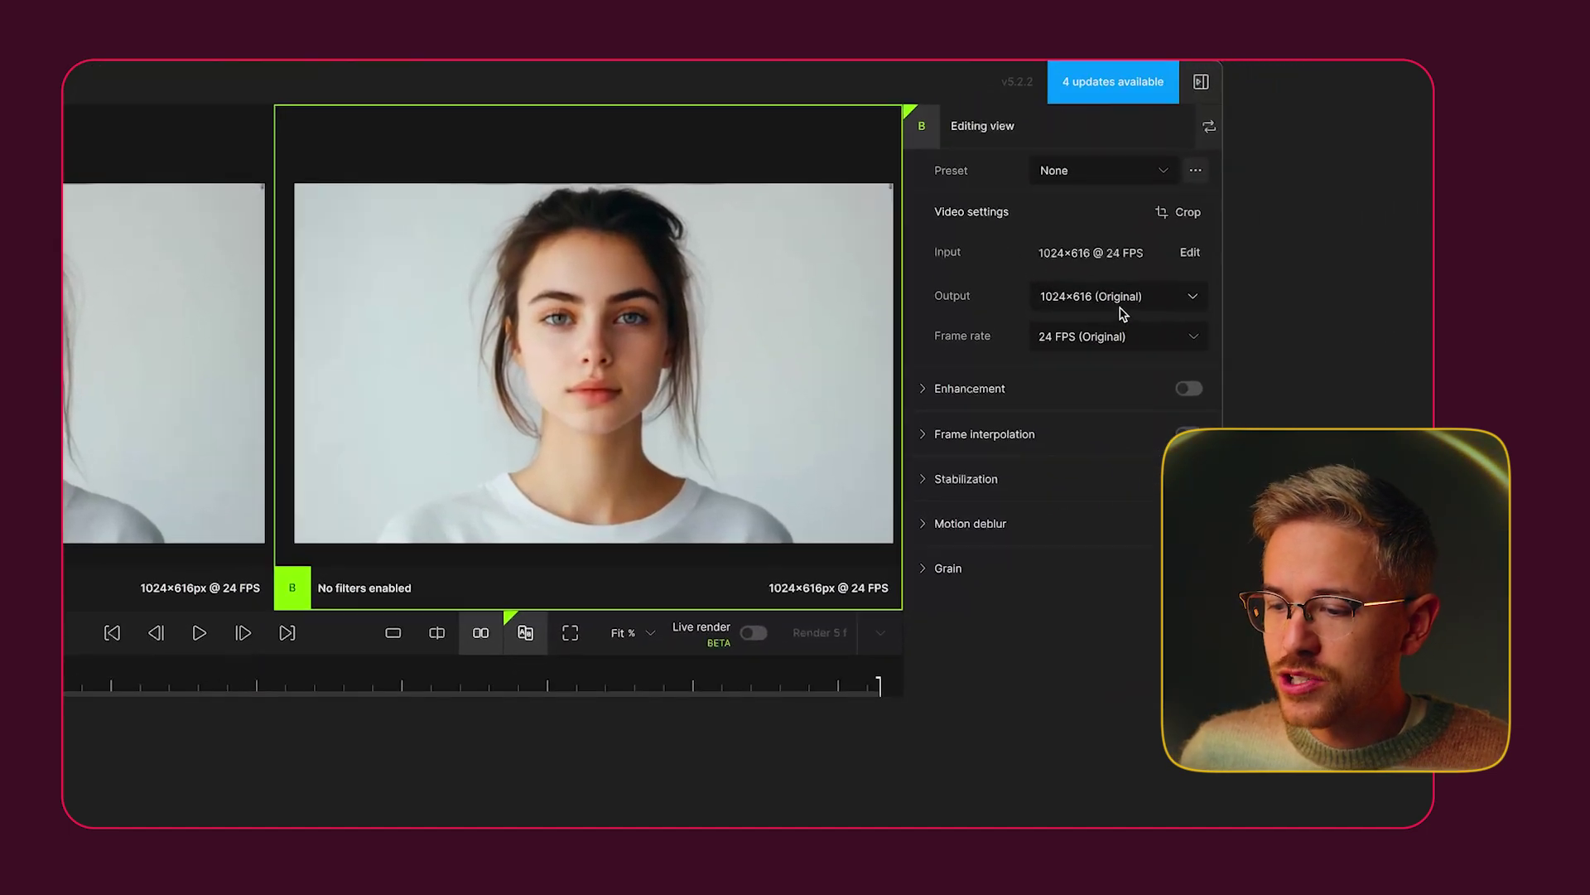
pyautogui.click(1293, 252)
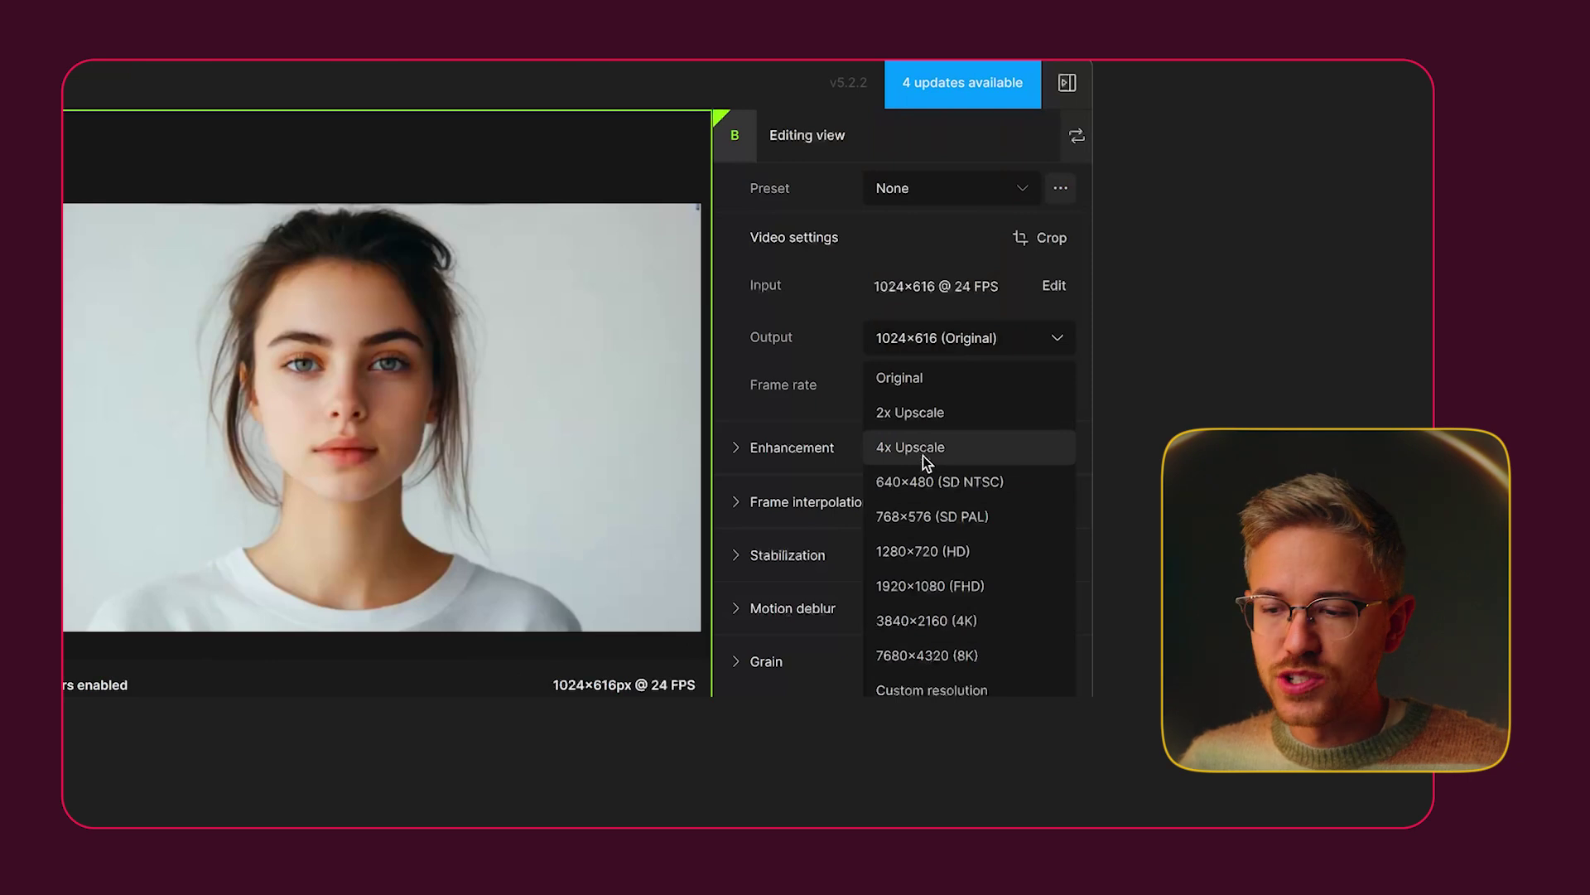
pyautogui.click(923, 456)
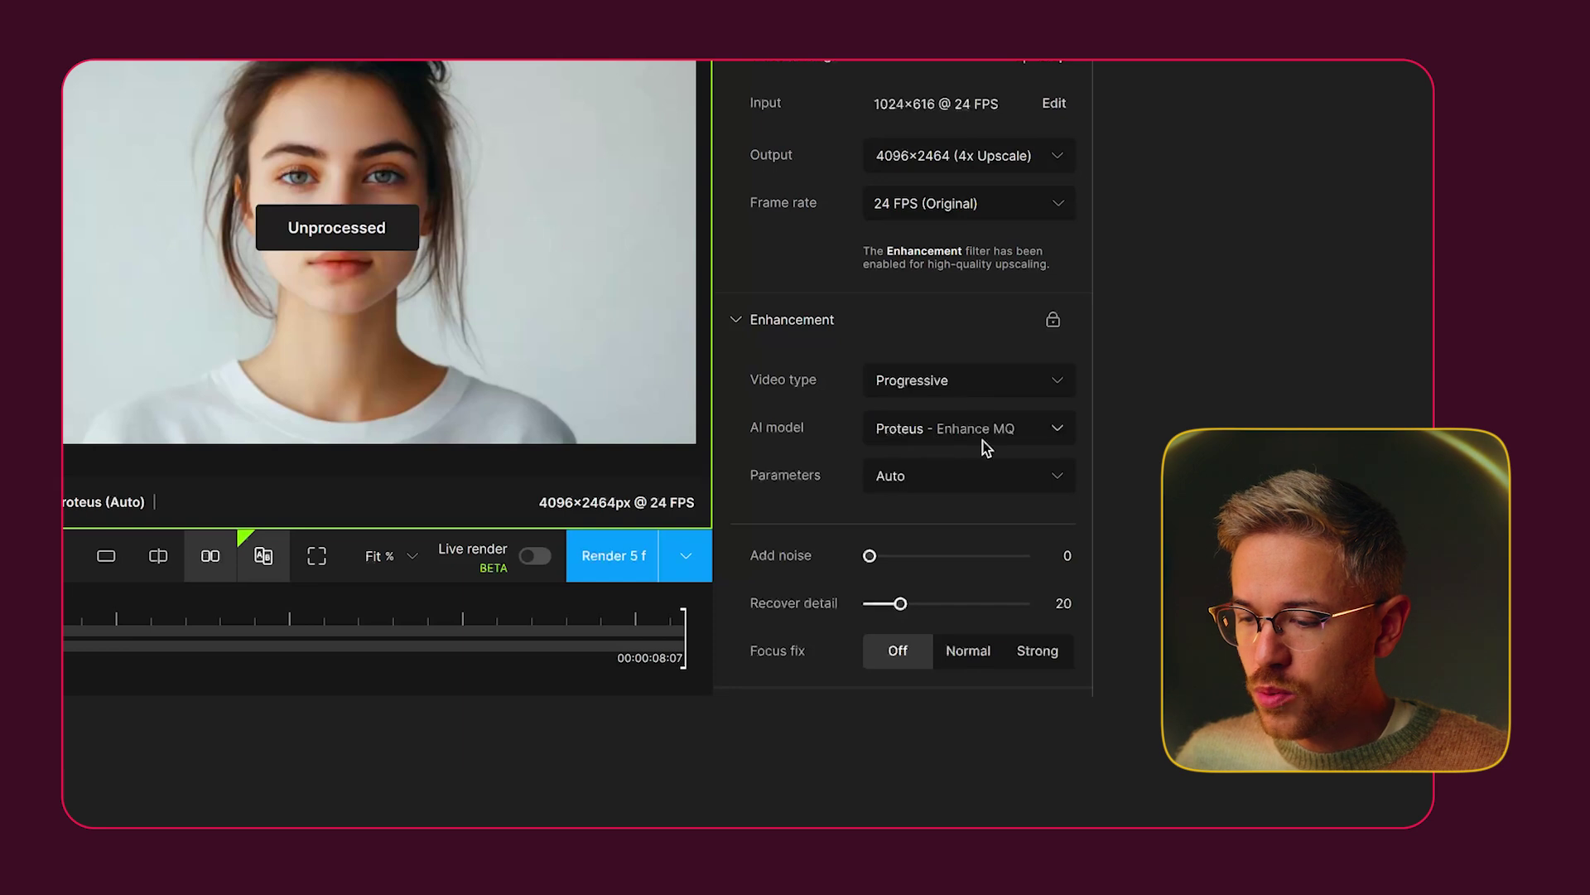
# Step: Choose Iris - Face / LQ-MQ as the AI enhancement model
pyautogui.moveTo(801, 335)
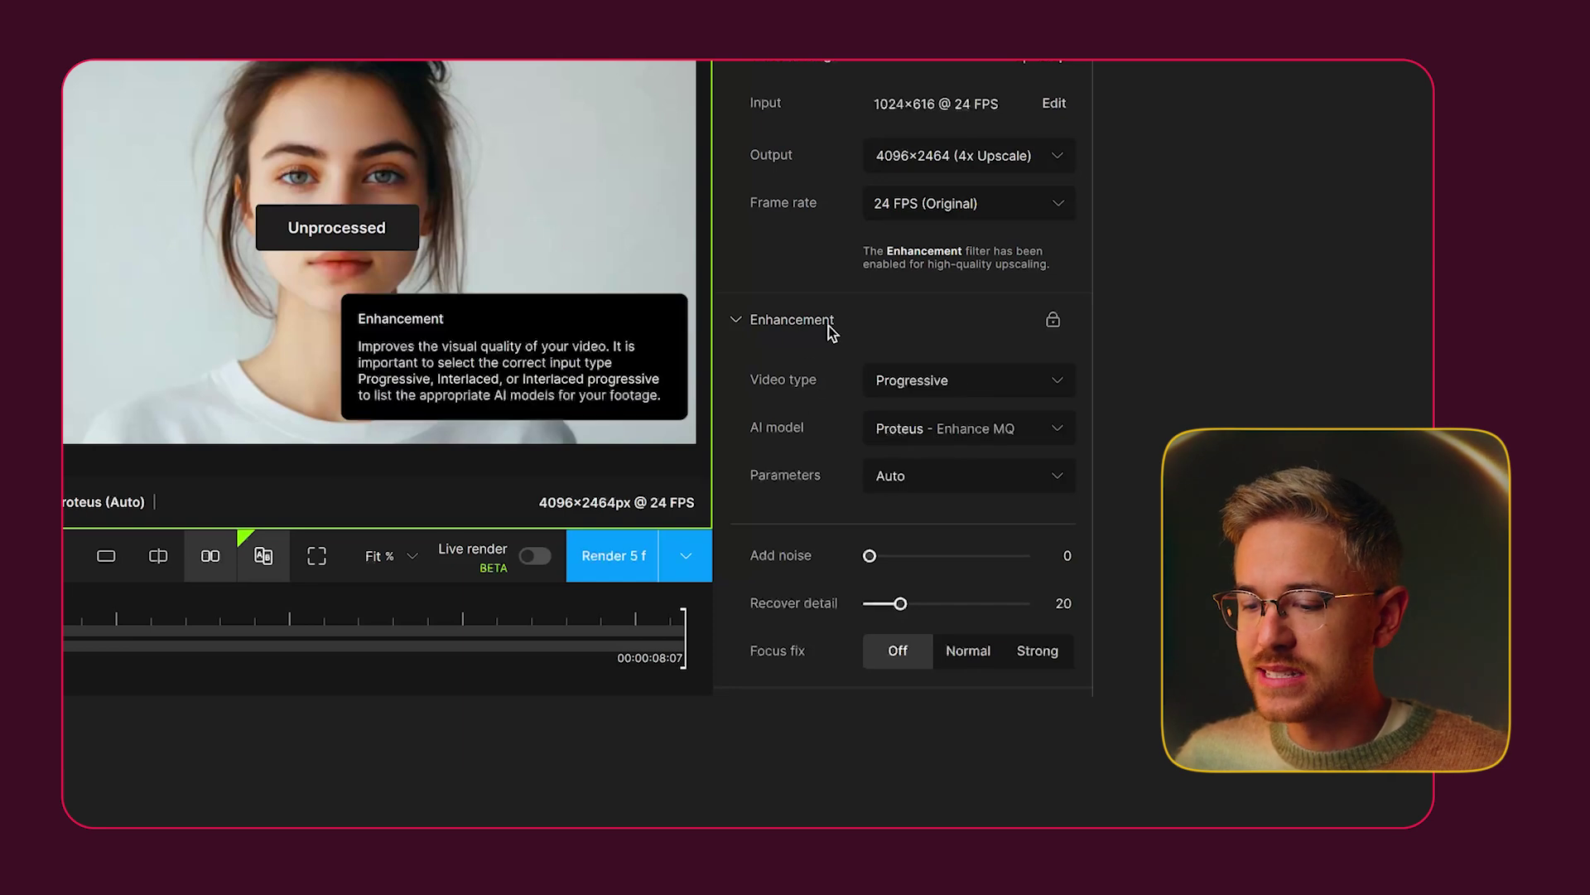
pyautogui.click(947, 434)
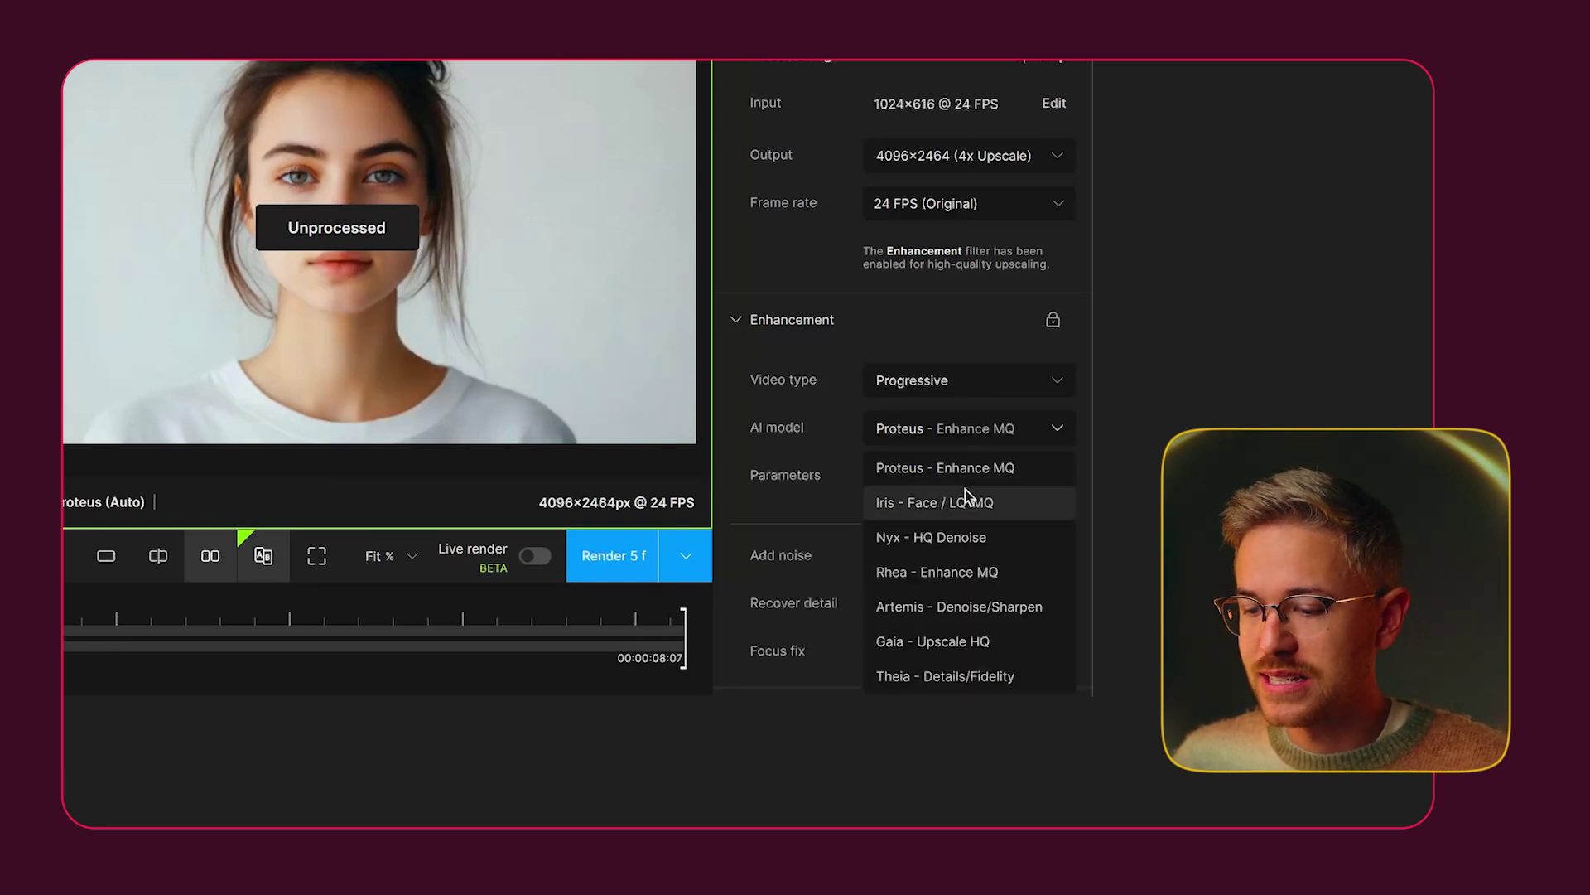
pyautogui.click(1000, 507)
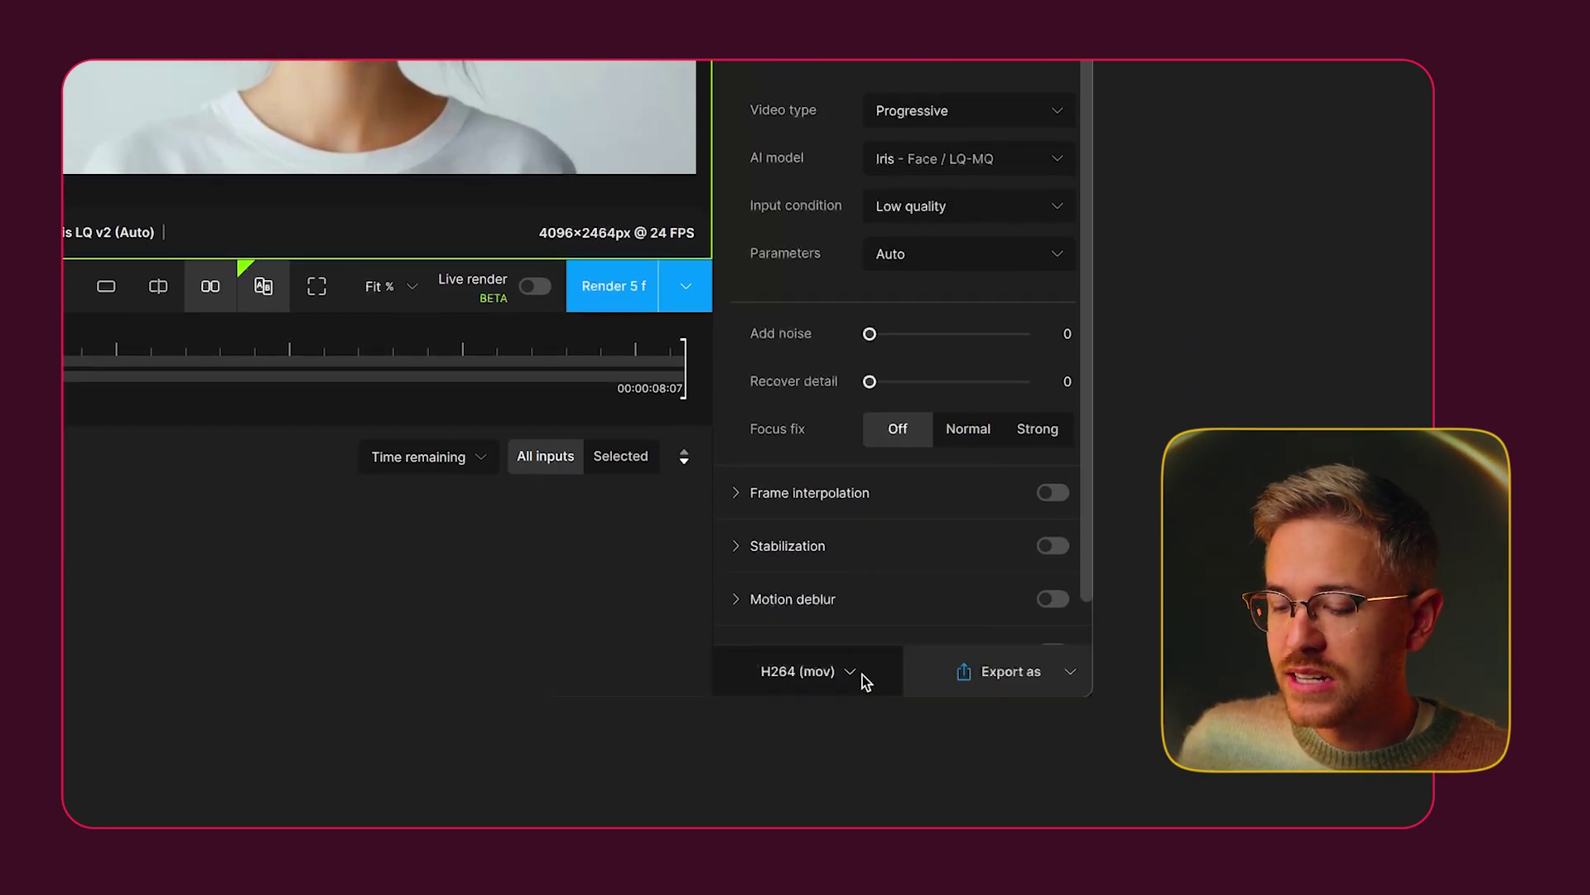
# Step: Keep H264 as the export codec, with High quality output in a mov container
pyautogui.click(863, 674)
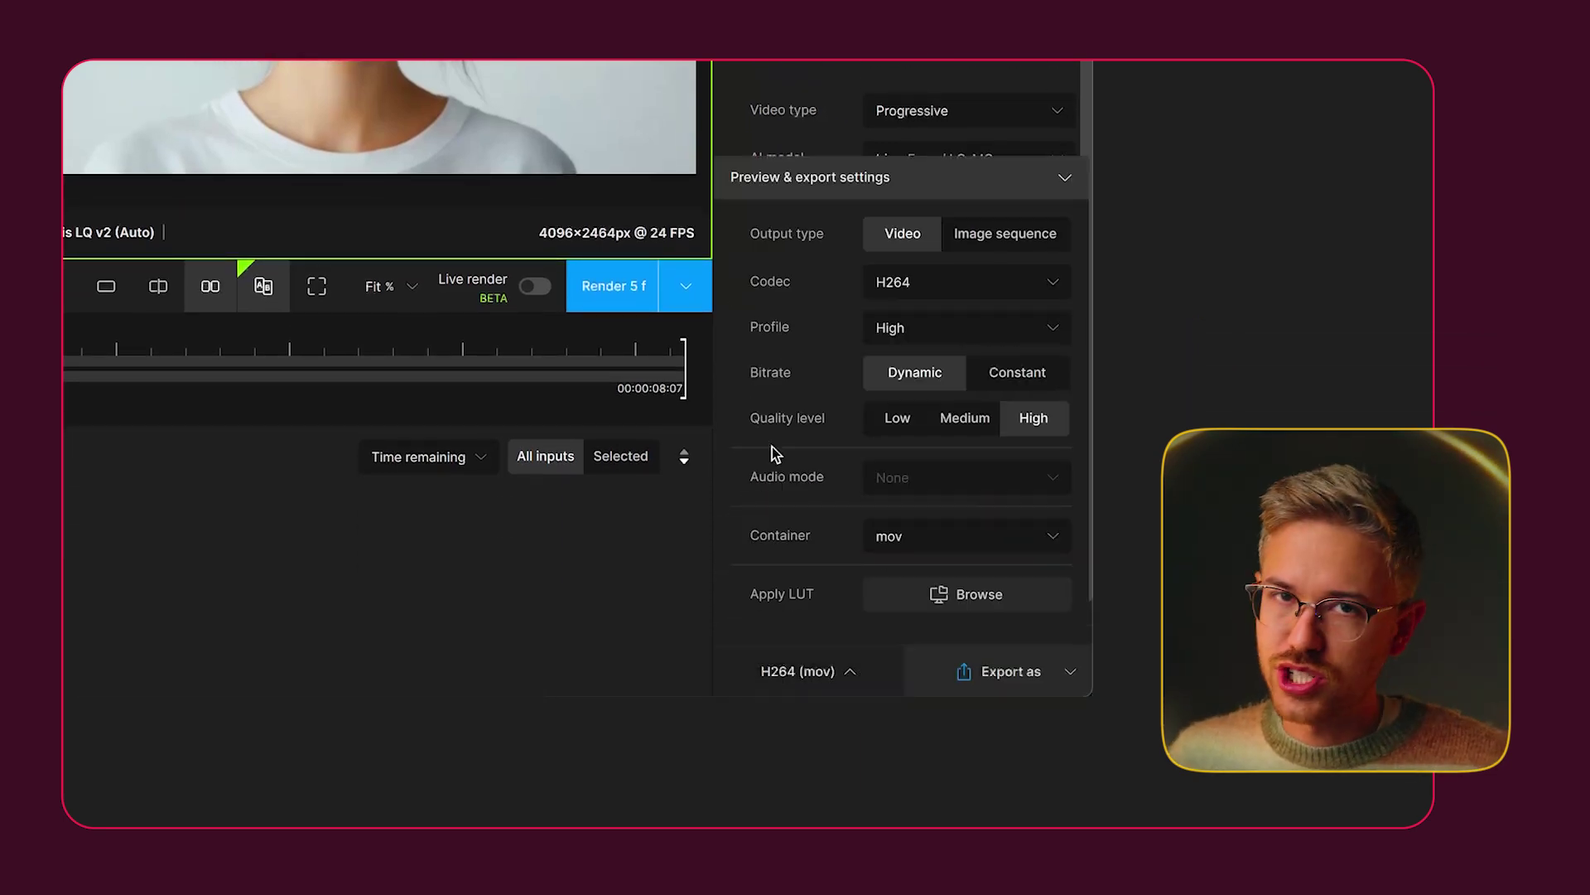
pyautogui.click(982, 284)
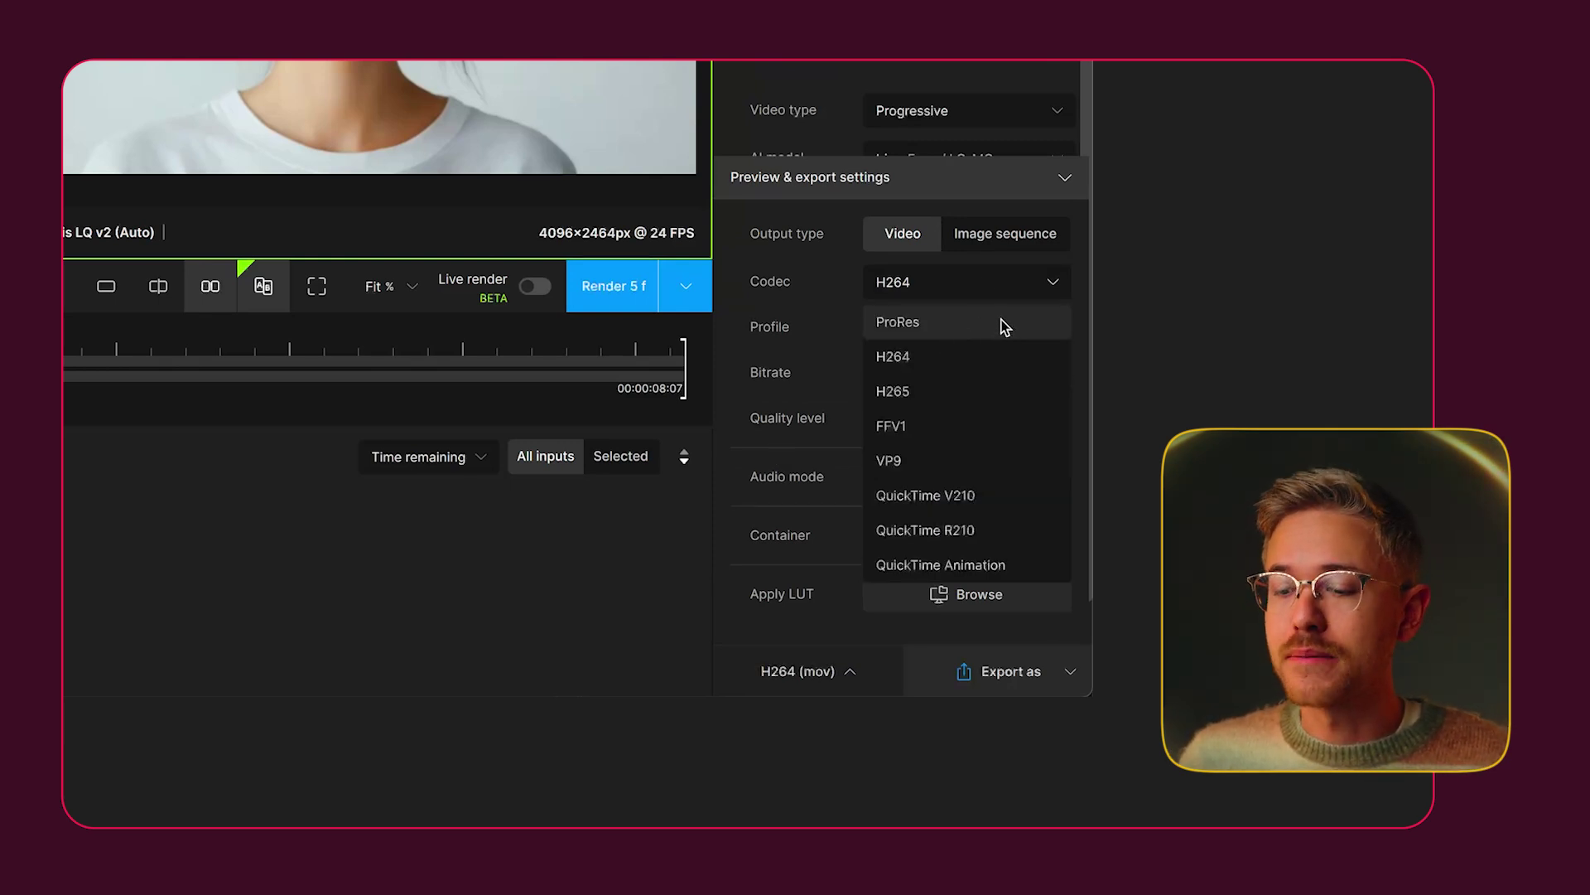
pyautogui.click(829, 331)
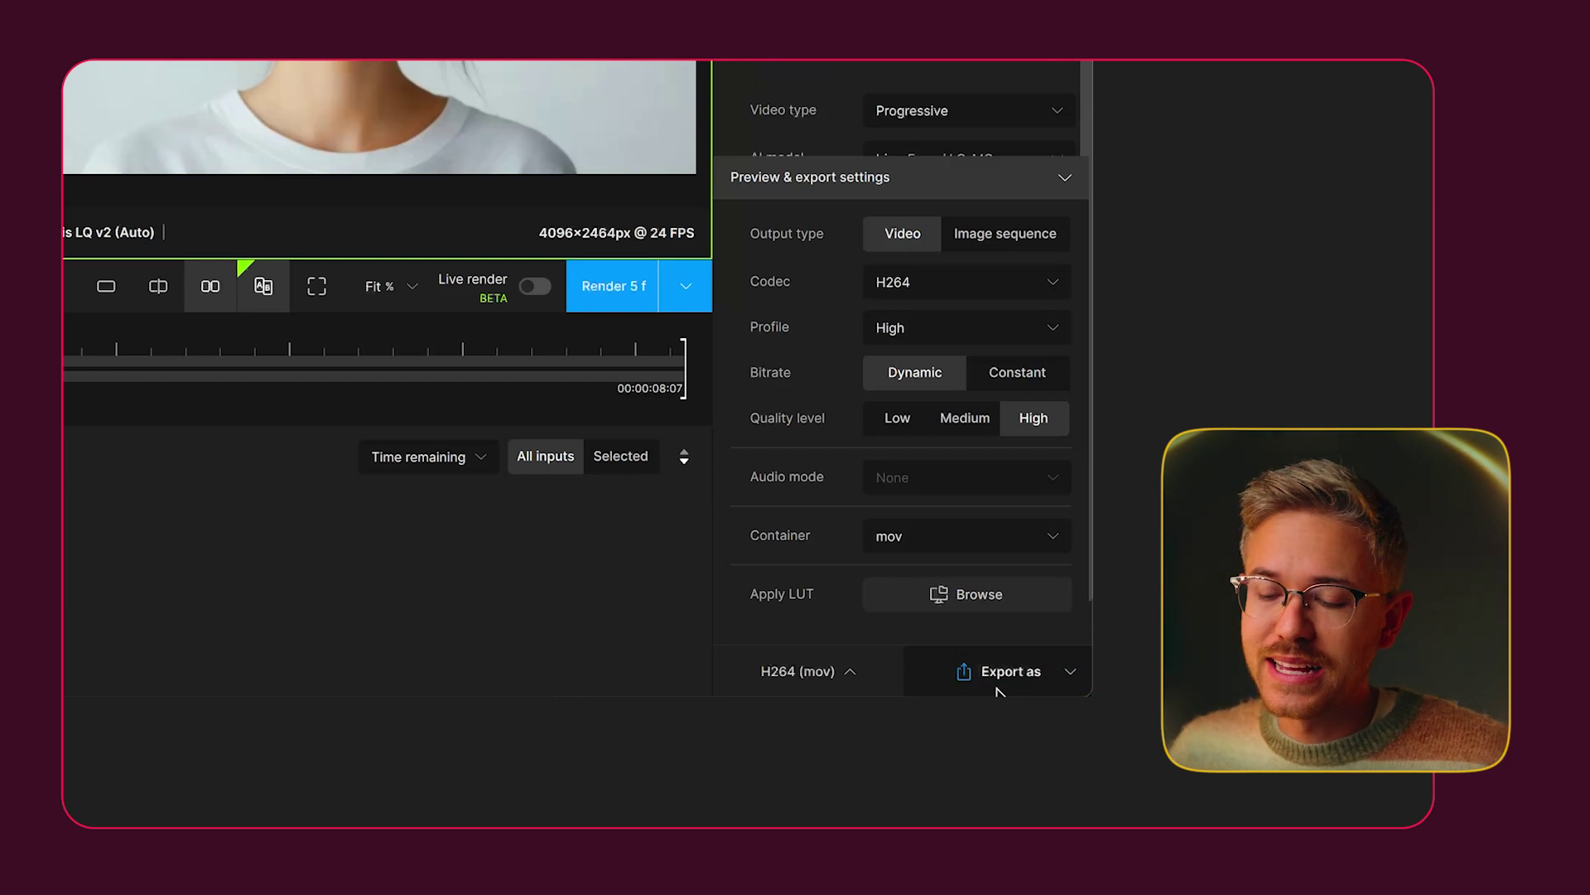